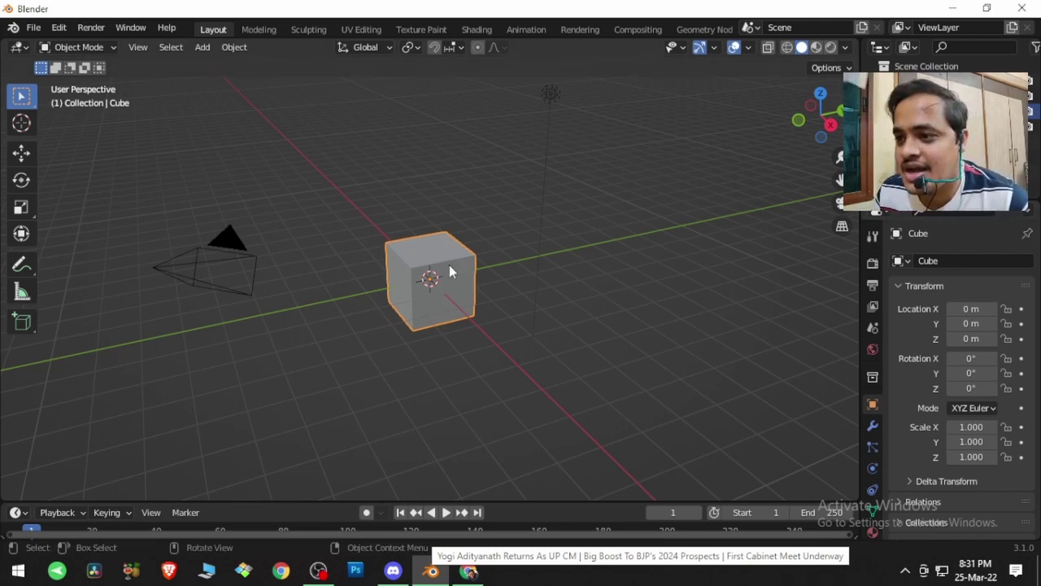
Switch the default cube to Sculpt Mode and return it to Object Mode.
click(105, 48)
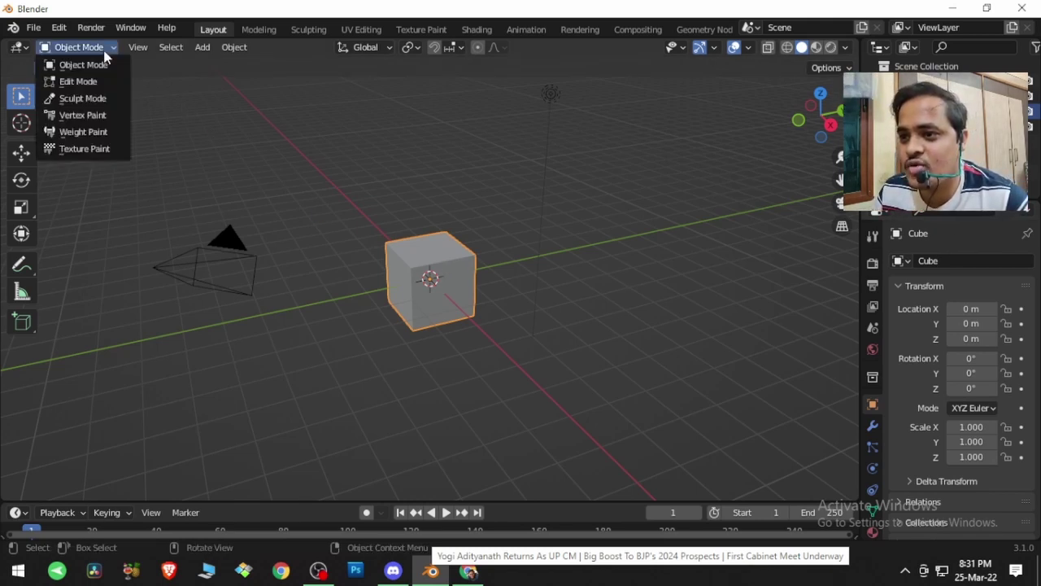
click(106, 97)
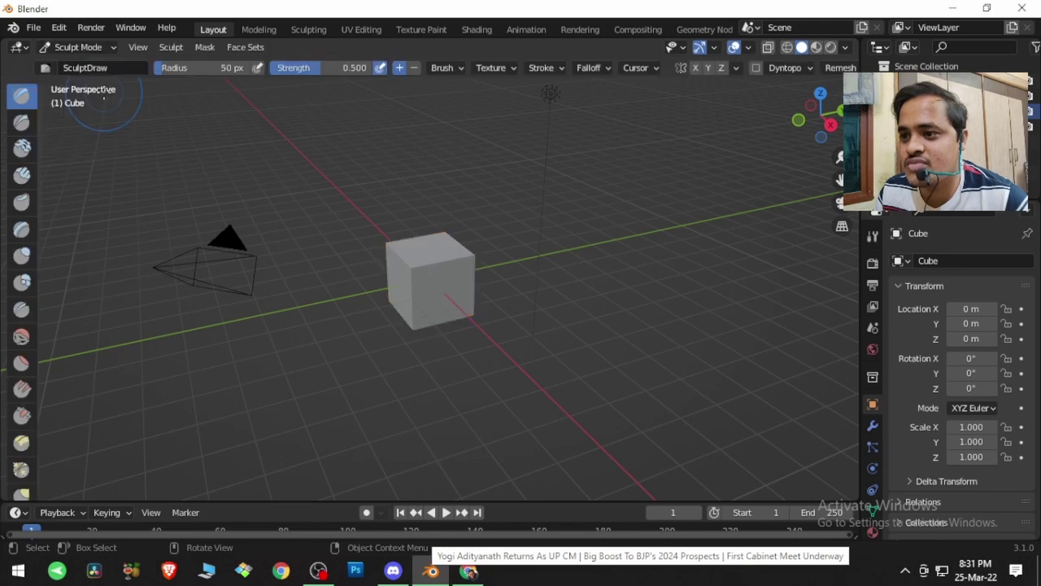
click(104, 47)
click(109, 69)
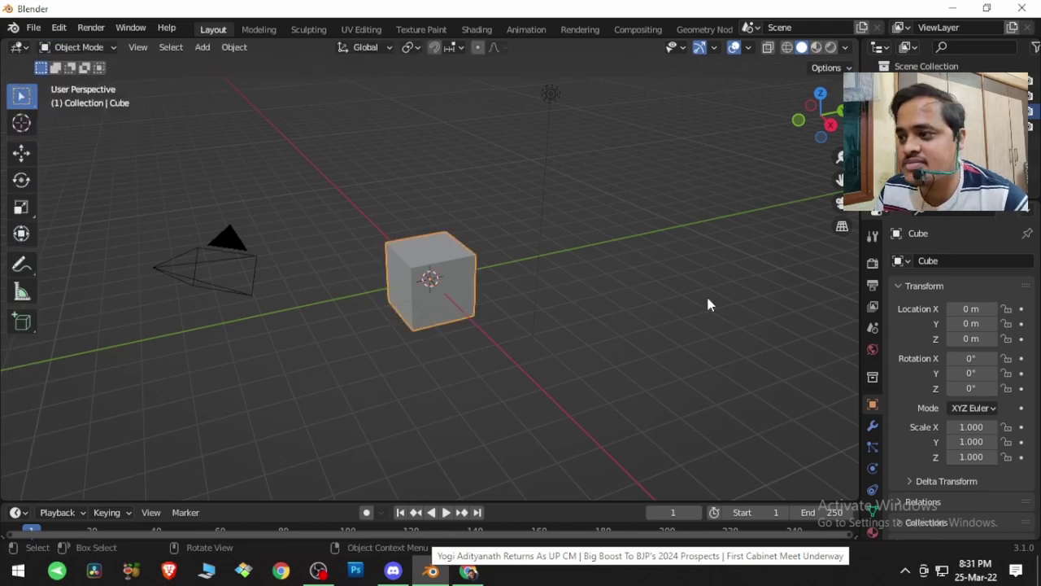
Add a Multiresolution modifier to the default cube and subdivide it once, widening the properties area to read its settings.
click(873, 426)
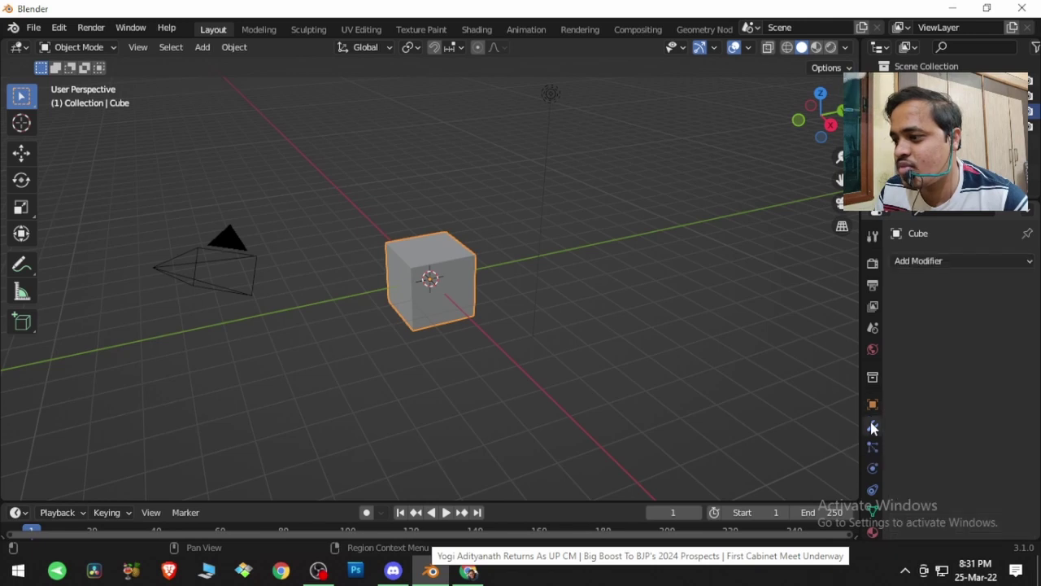
click(916, 261)
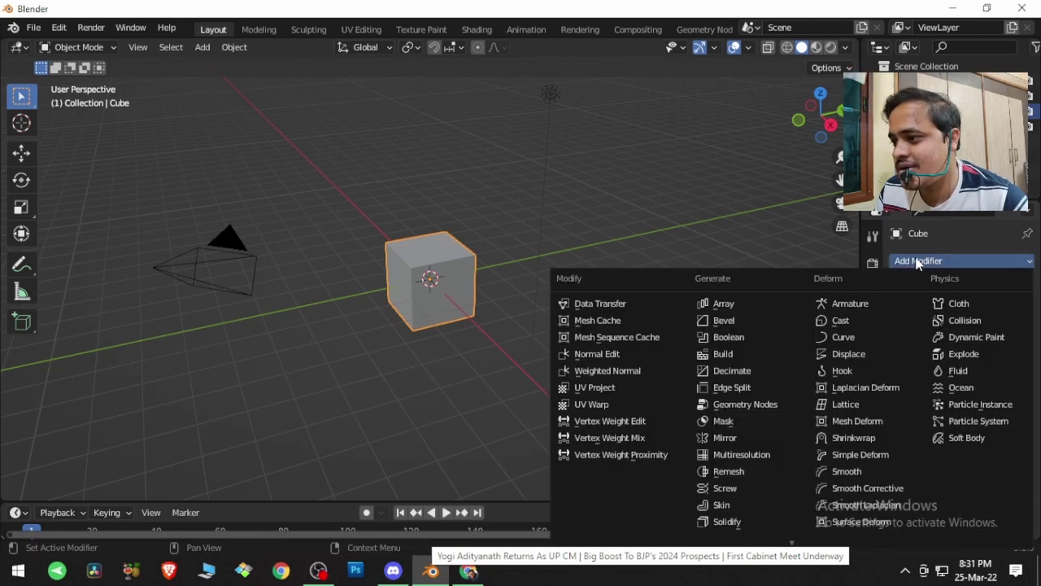
click(752, 457)
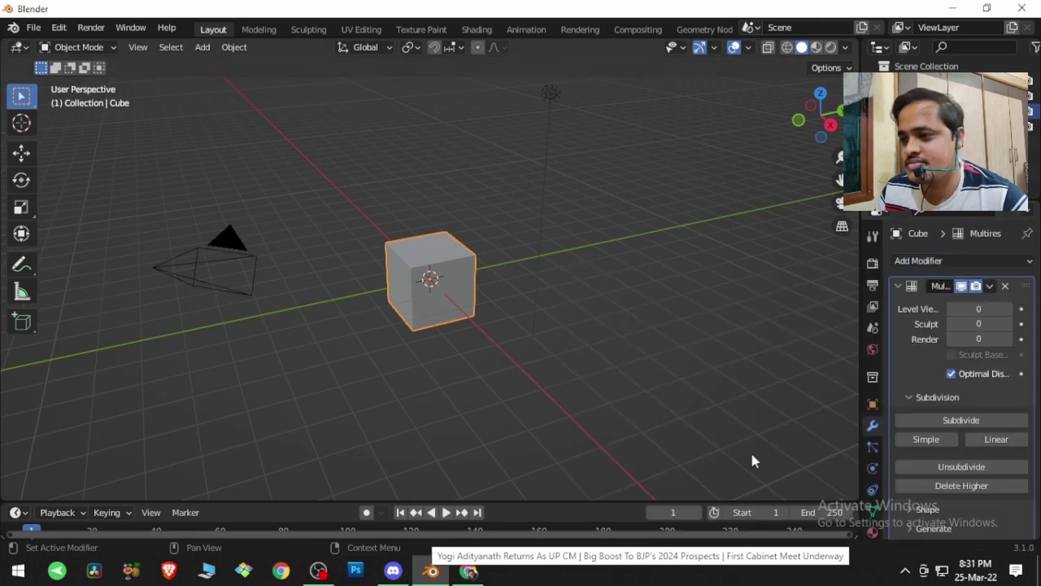
drag(857, 344, 818, 343)
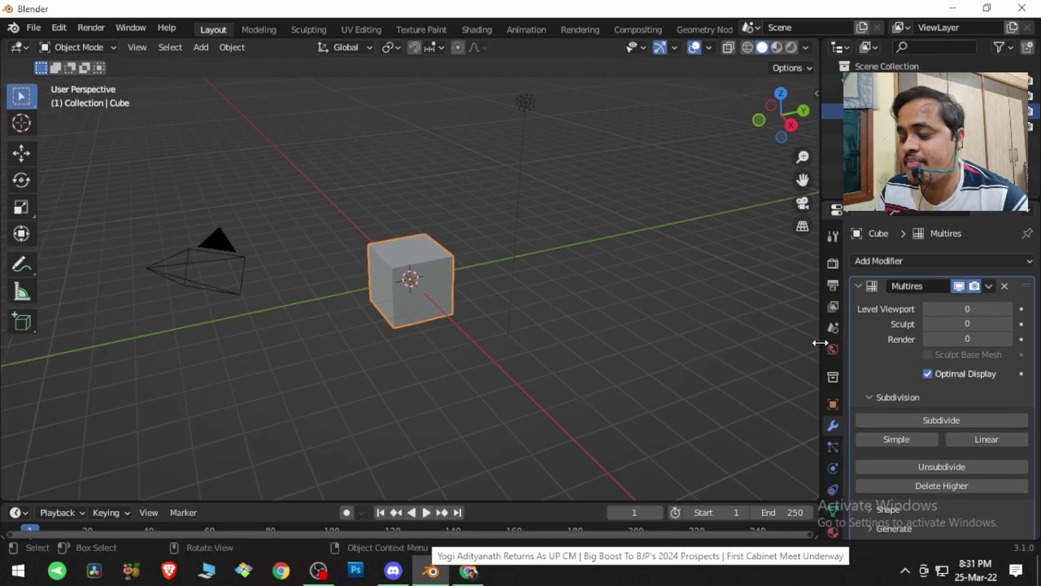
click(918, 420)
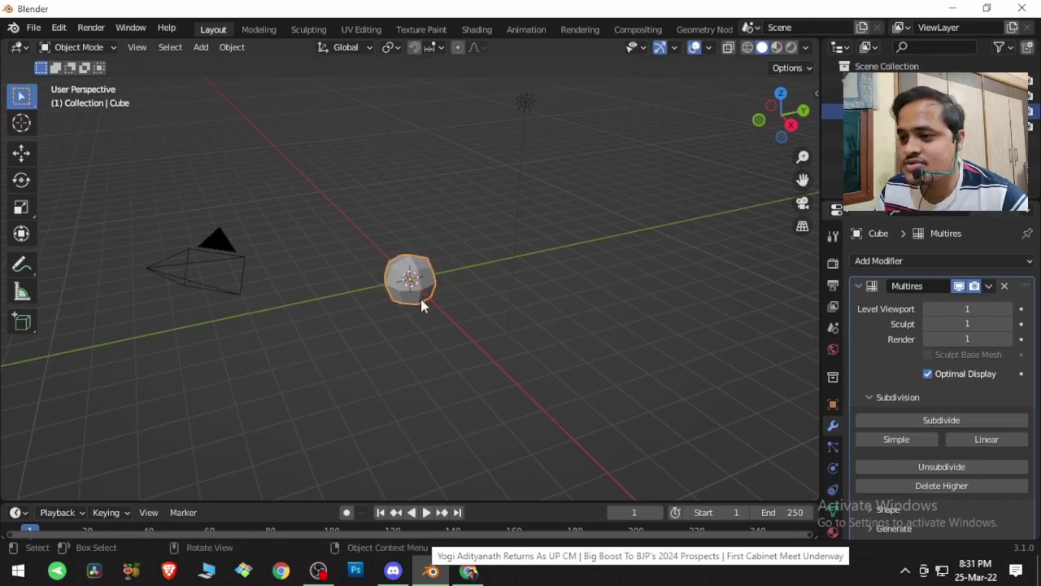
Turn on the wireframe overlay in the viewport to show the mesh edges.
scroll(414, 297, up, 3)
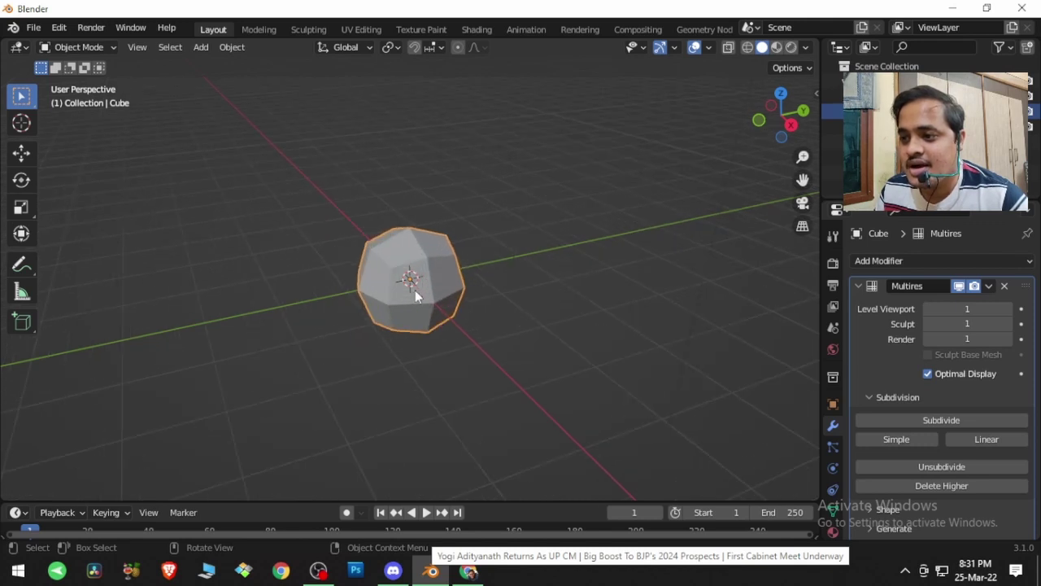
scroll(417, 301, up, 2)
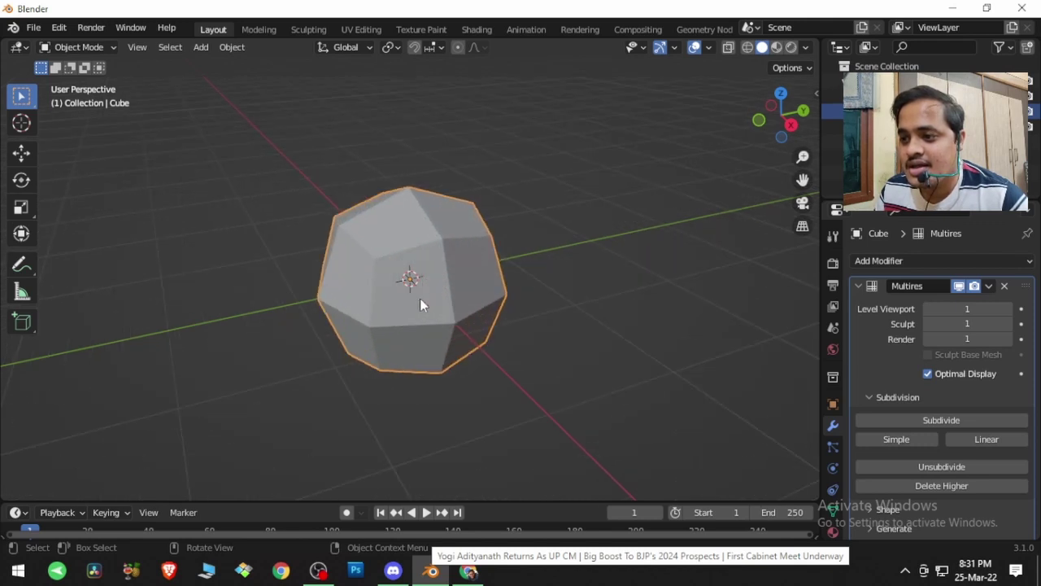
click(709, 49)
click(614, 306)
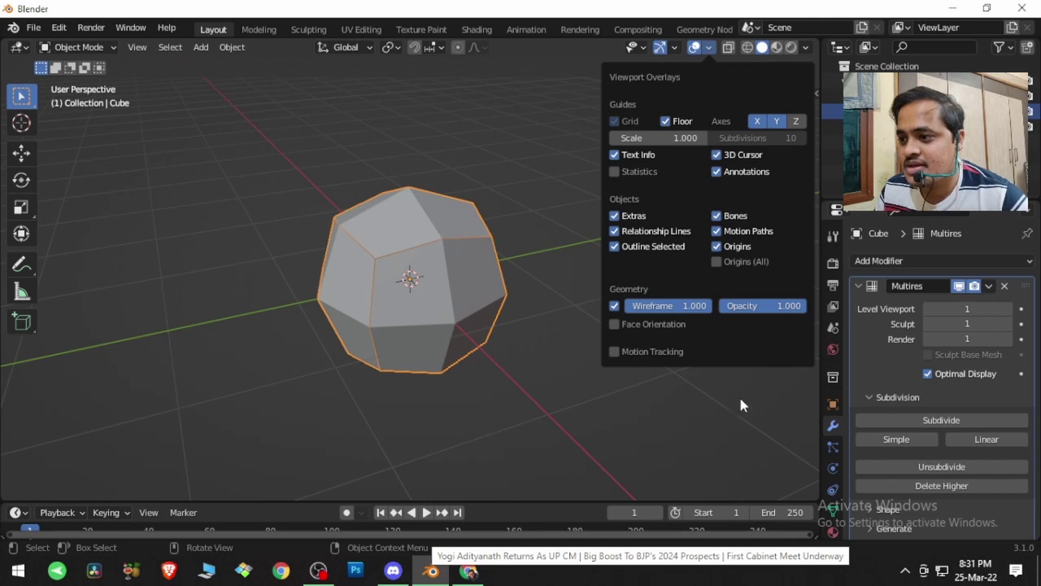
Subdivide the cube twice more with the Multiresolution modifier, up to level 3.
click(912, 421)
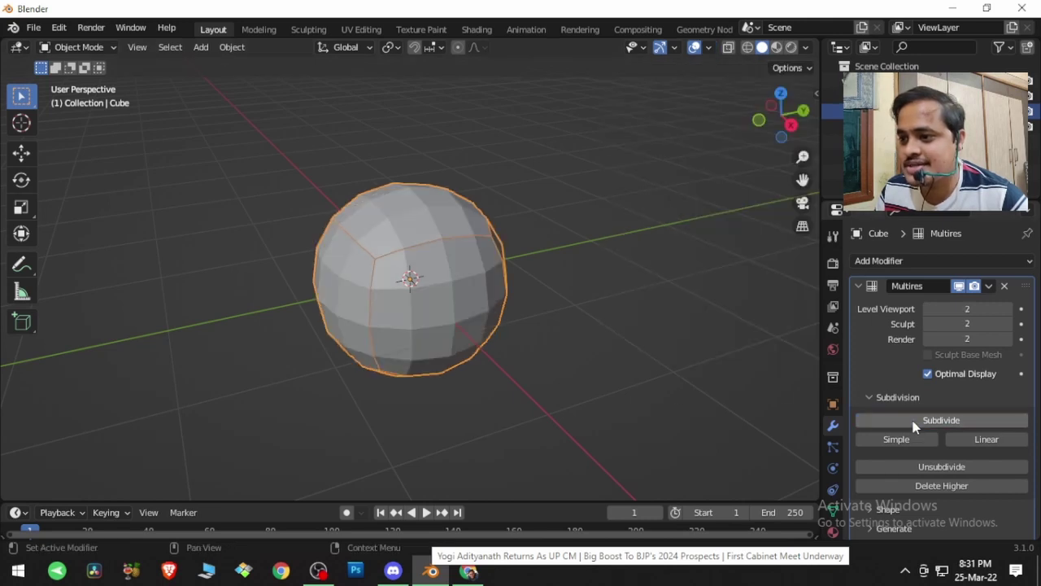
click(914, 423)
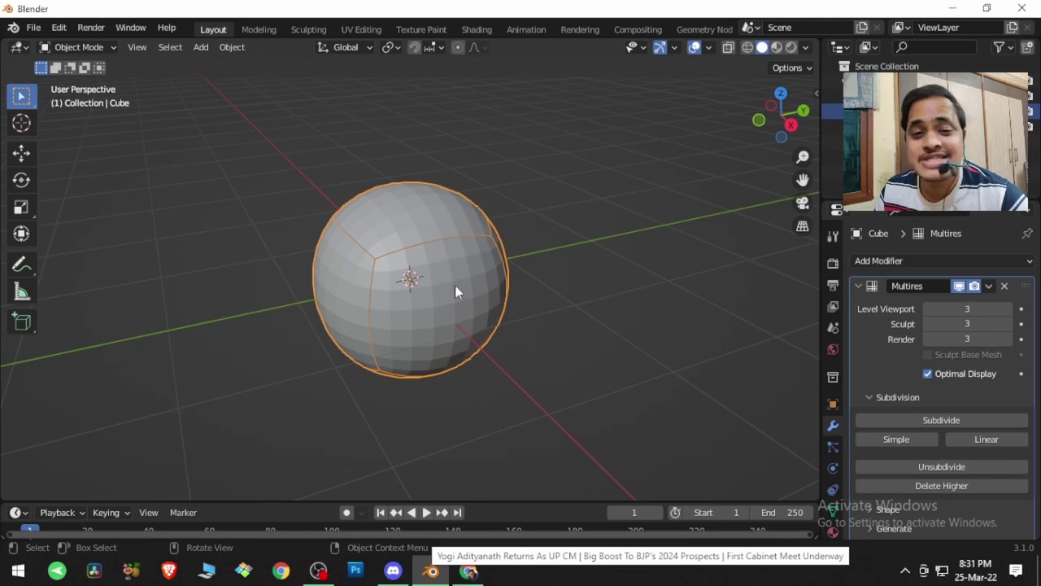
middle_drag(454, 287, 465, 288)
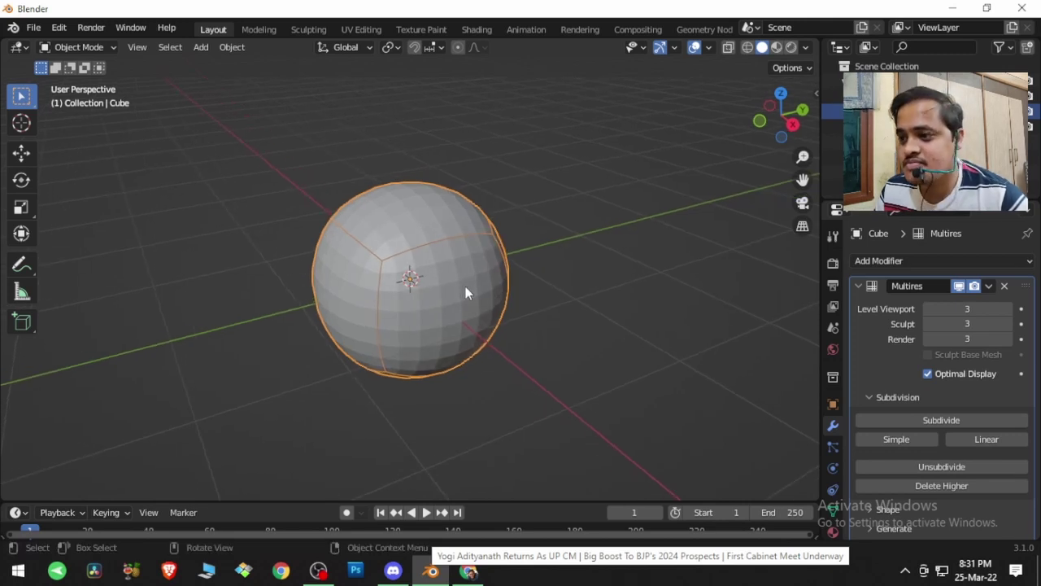
Delete the cube and its Multiresolution modifier, and add a Round Cube mesh in its place.
click(1005, 287)
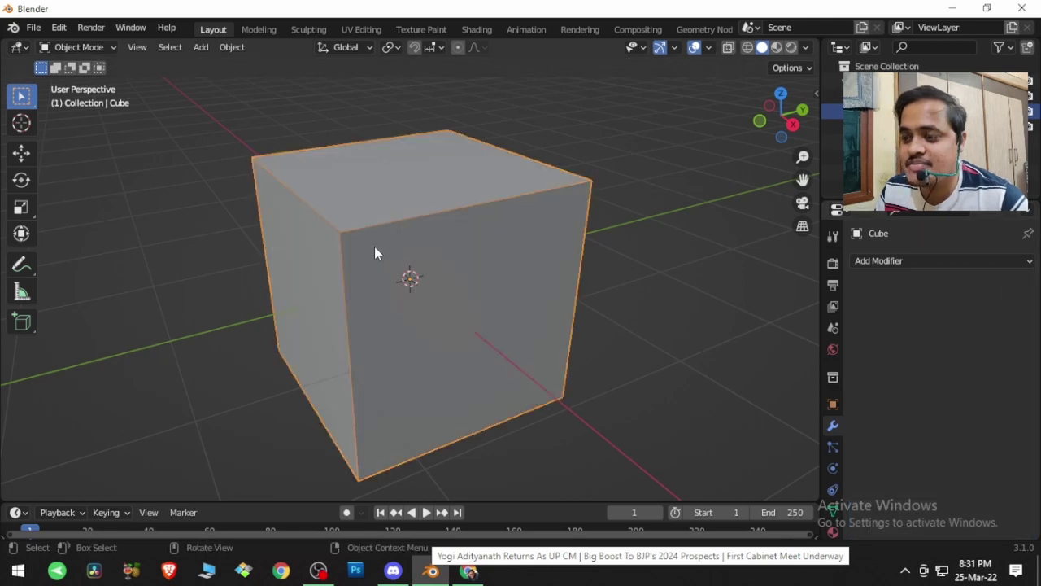
key(Delete)
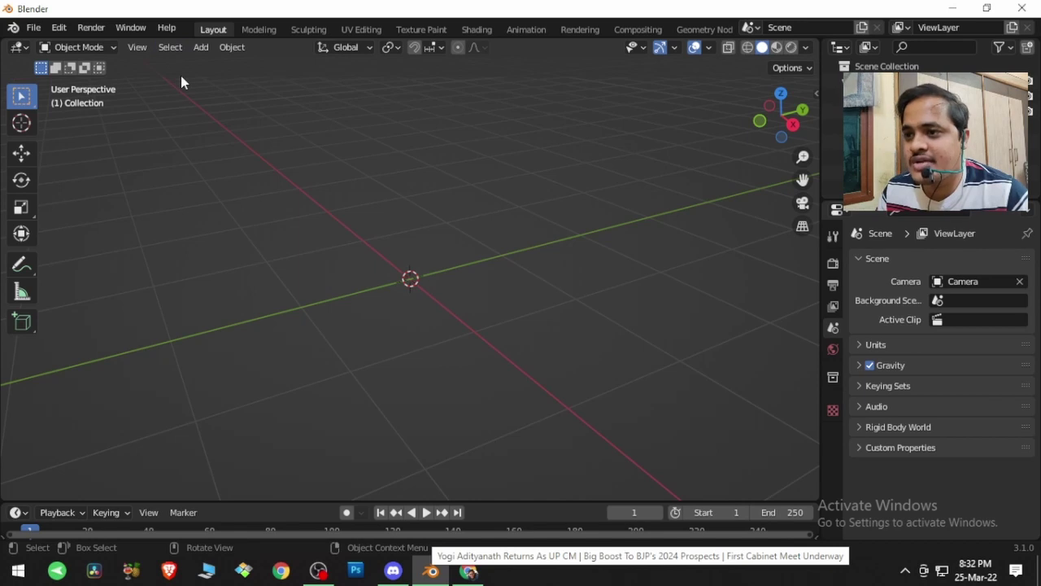
click(200, 49)
mouse_move(213, 67)
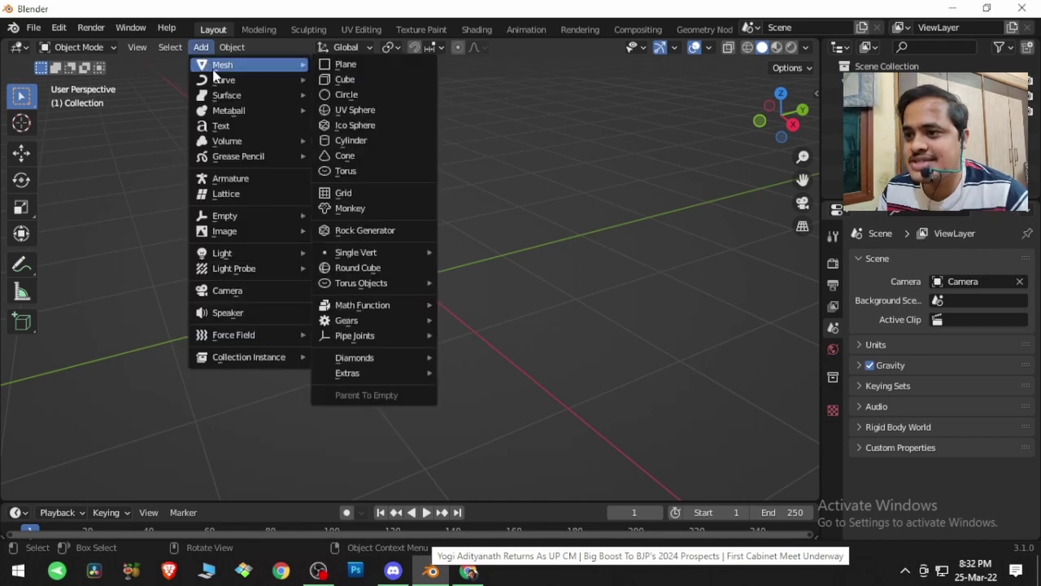
click(377, 268)
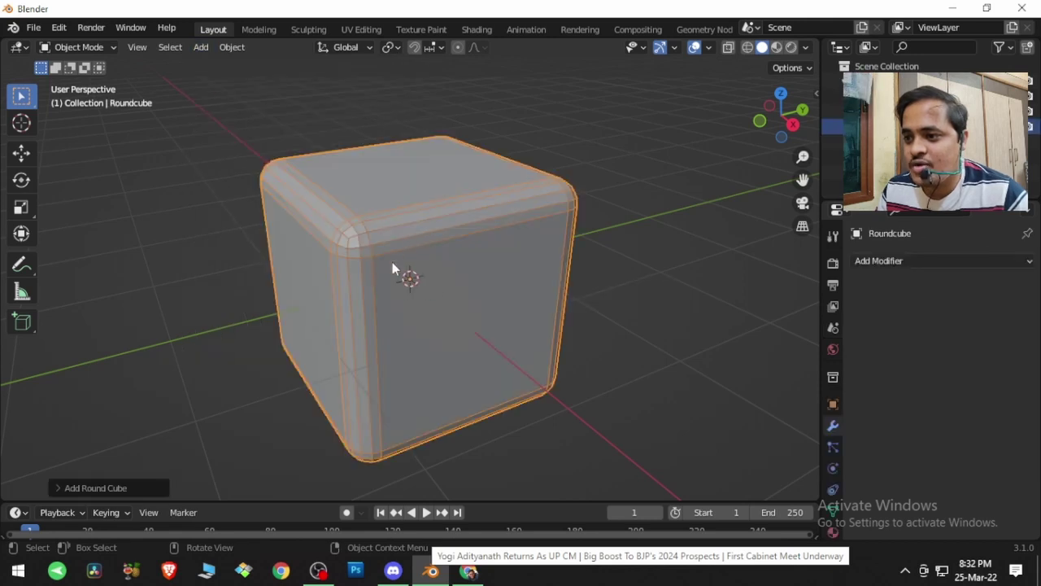
Search the add-ons in the preferences for "extra" to check the Add Mesh: Extra Objects add-on.
click(58, 28)
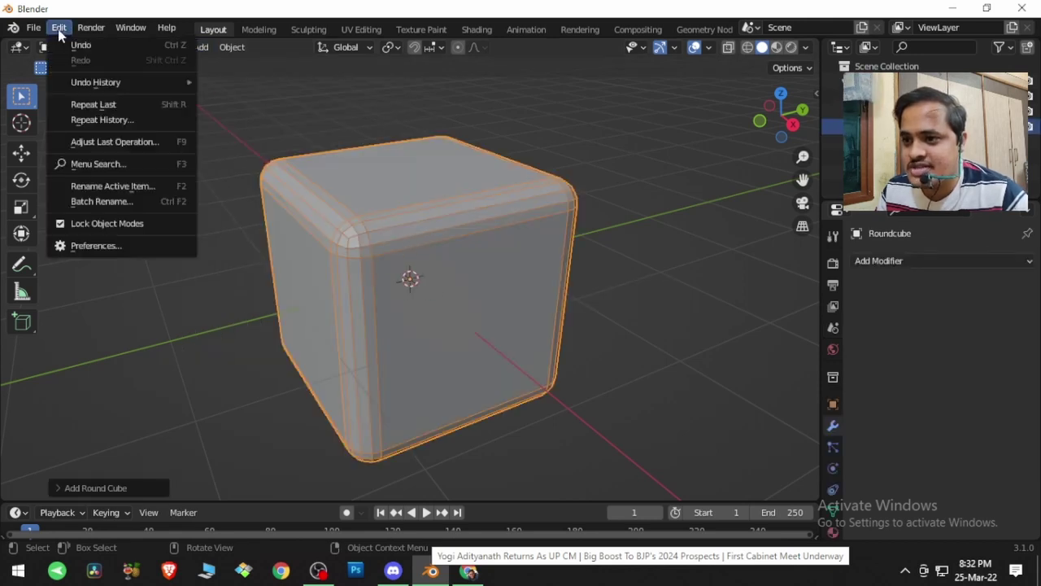
click(96, 246)
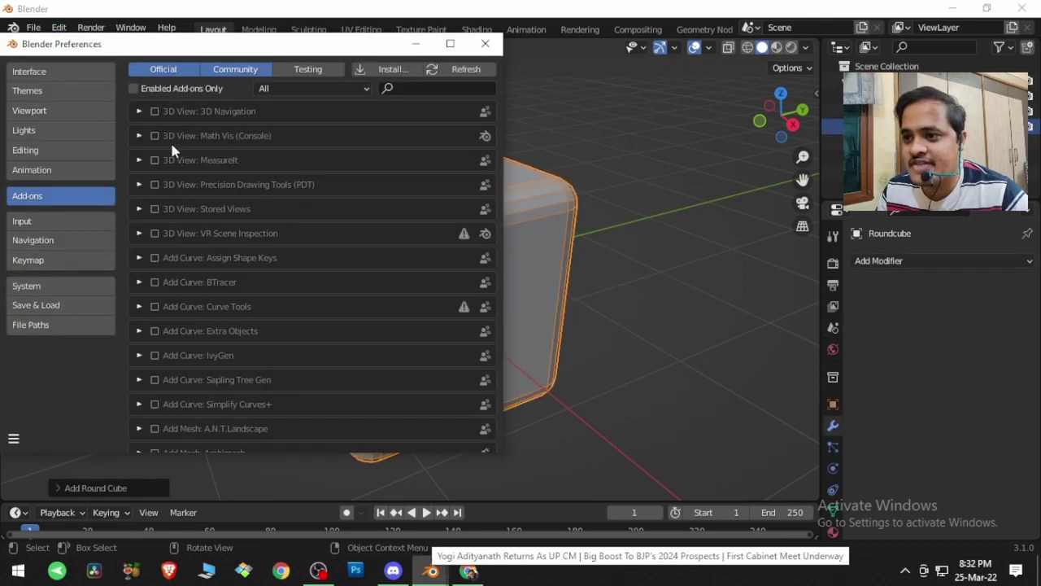
click(395, 88)
text(extra)
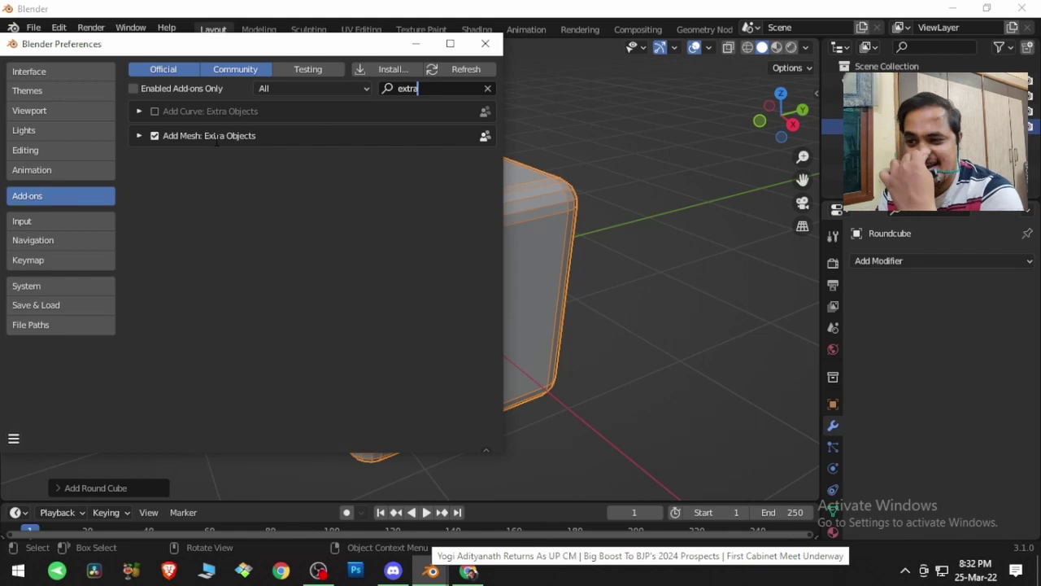
click(485, 44)
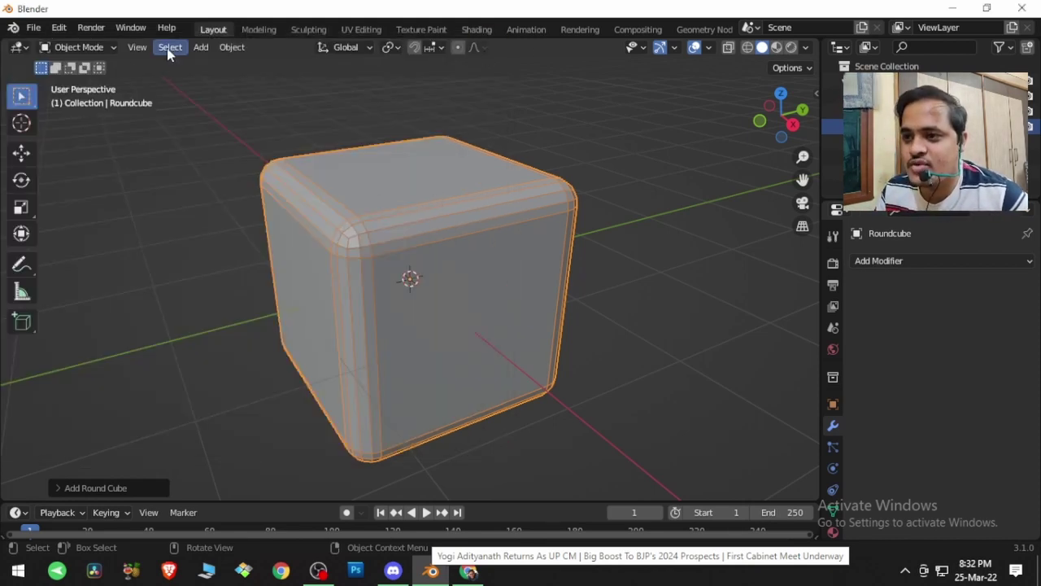
click(200, 47)
mouse_move(226, 66)
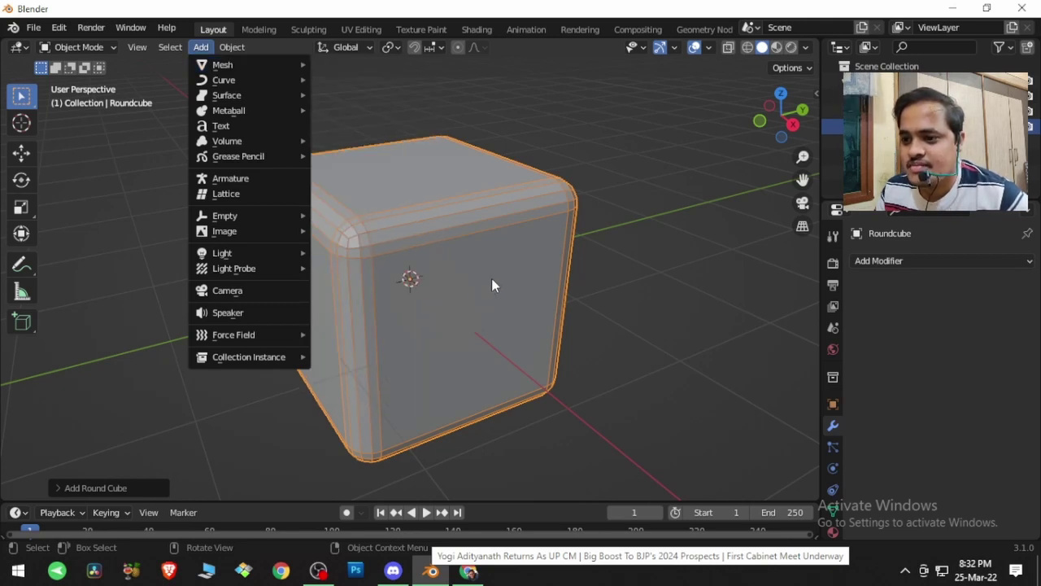
click(454, 282)
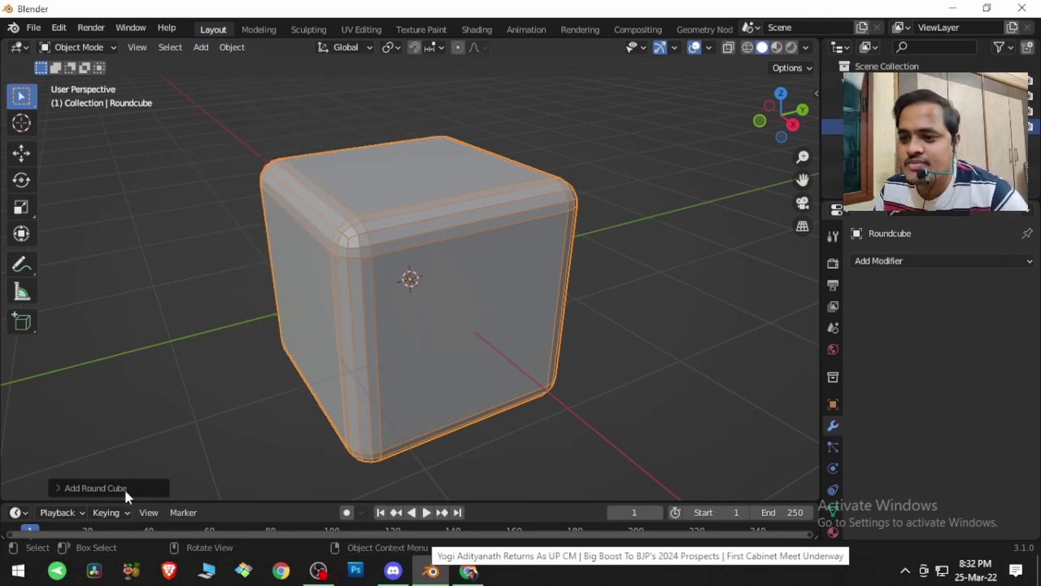
Turn the new round cube into a sphere by applying the Quadsphere operator preset.
click(125, 489)
click(117, 113)
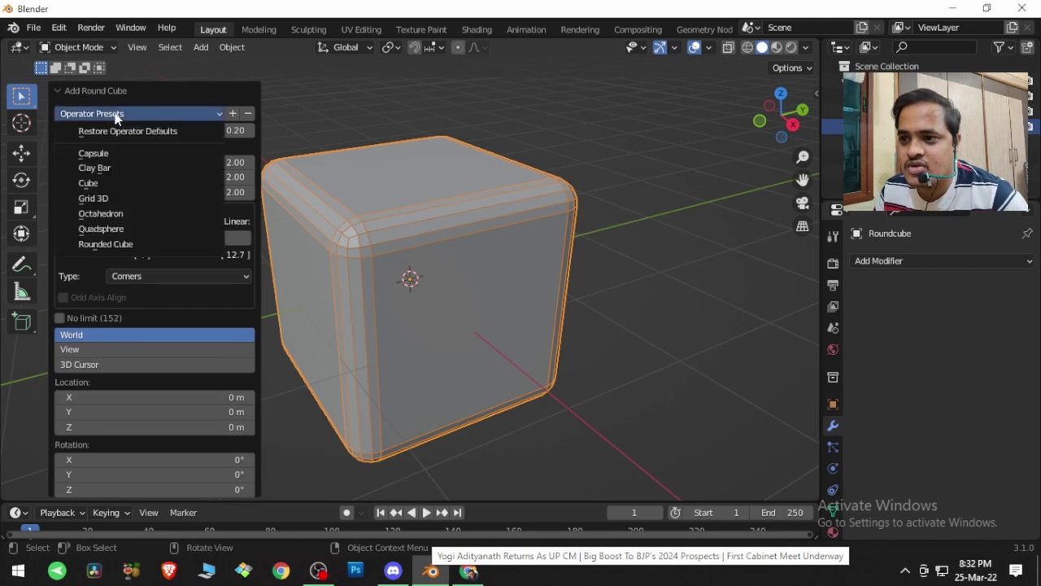
click(108, 230)
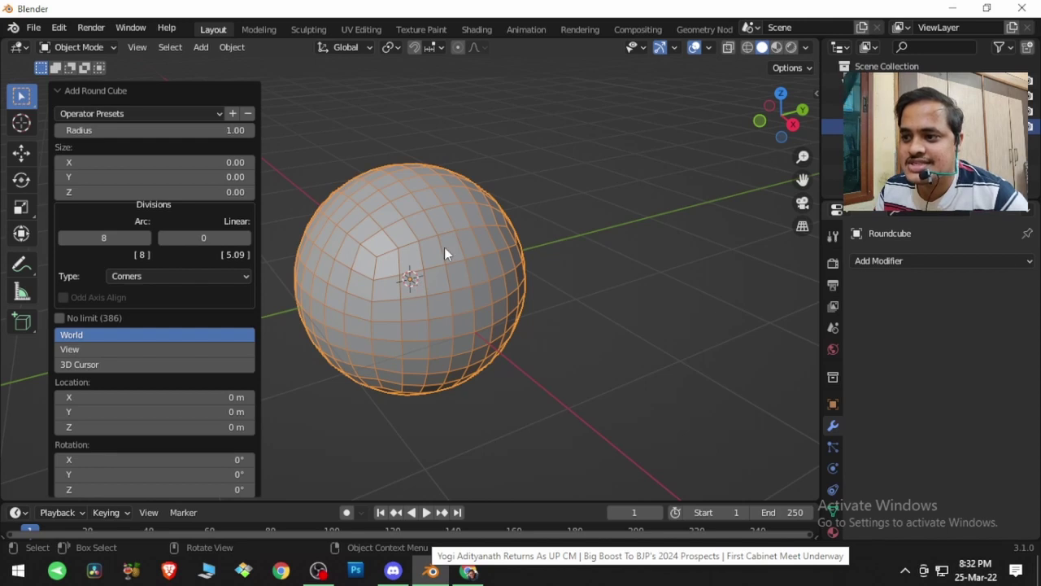
middle_drag(397, 244, 427, 244)
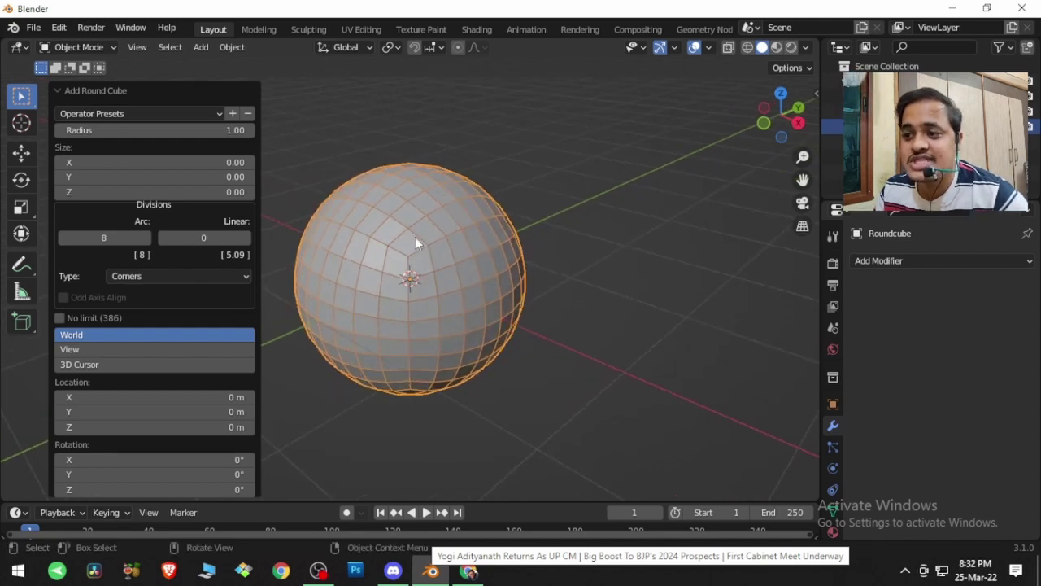
click(122, 90)
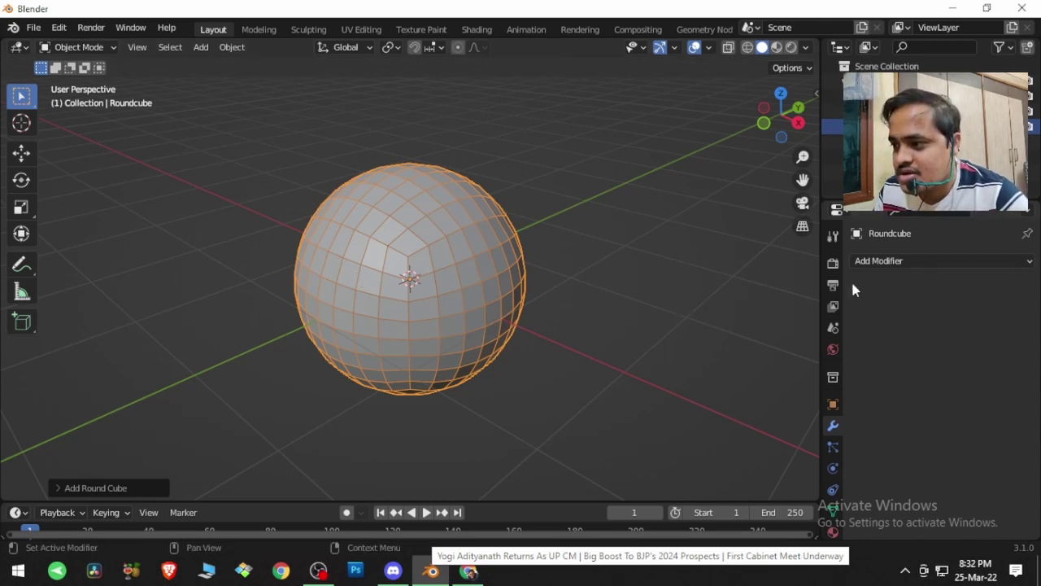
Add a Multiresolution modifier to the quadsphere and subdivide it three times, up to level 3.
click(883, 262)
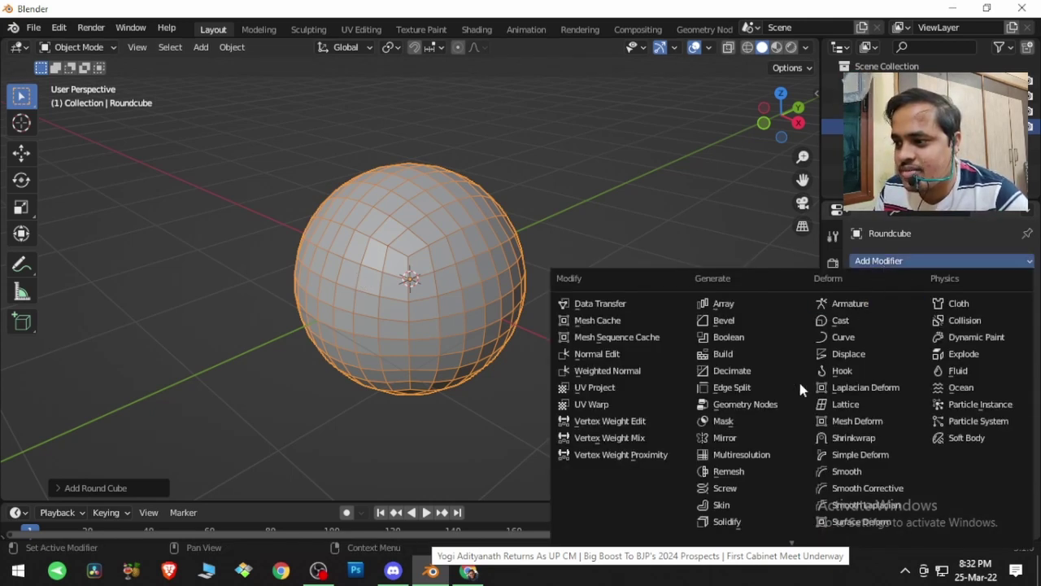
click(756, 457)
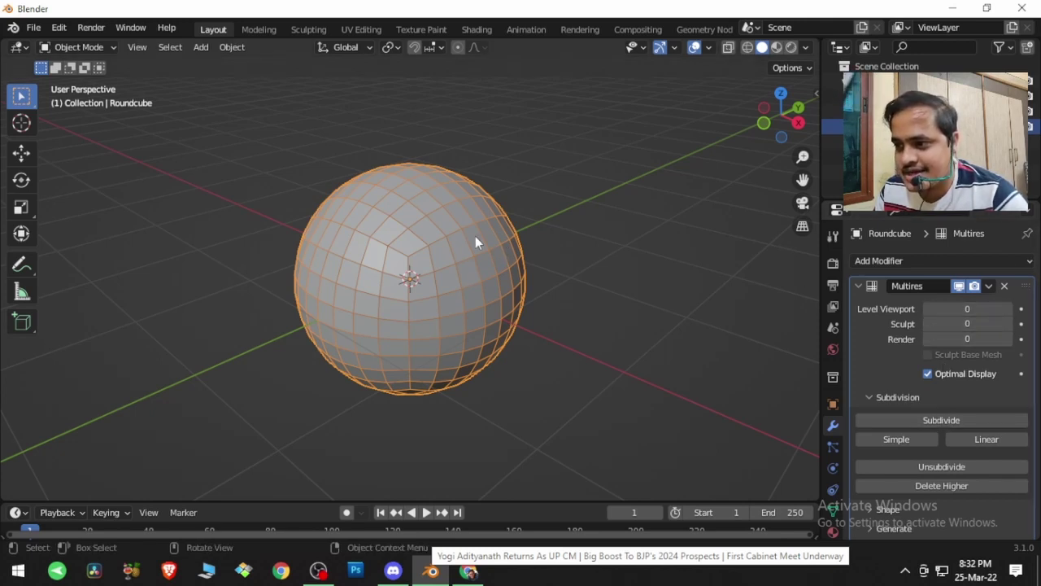
click(920, 426)
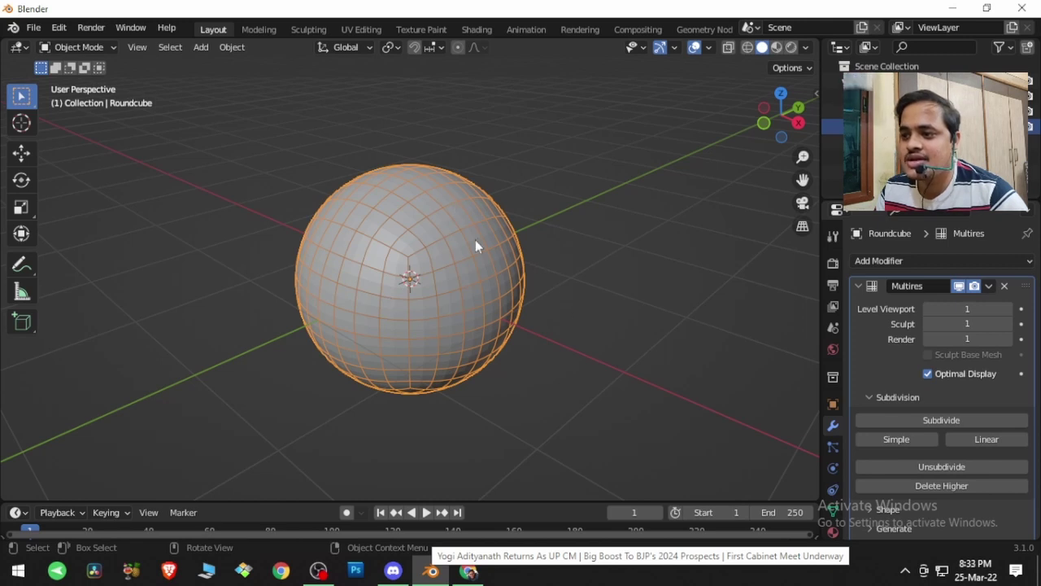
click(879, 421)
click(878, 422)
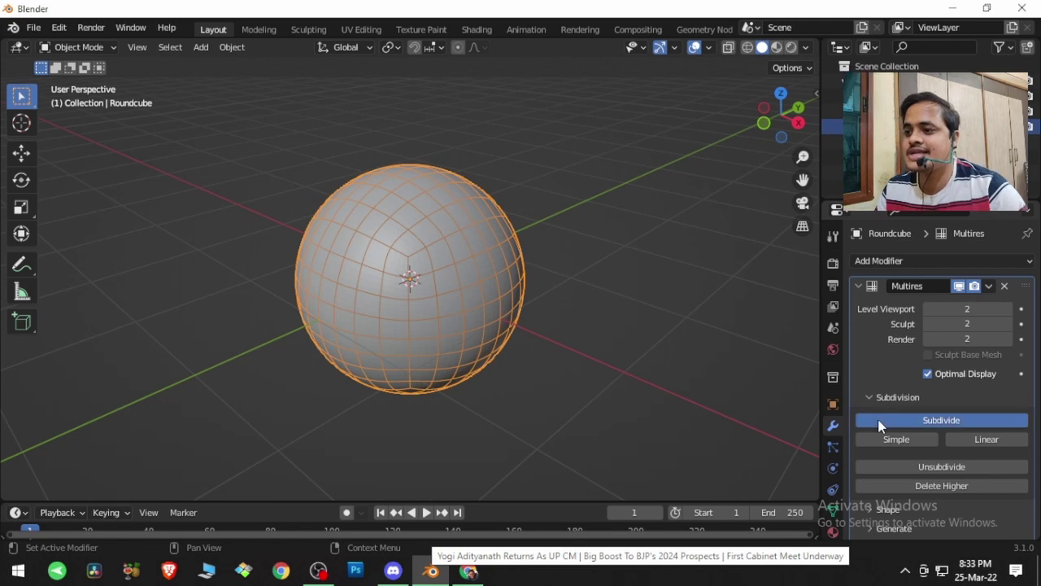
Enter Sculpt Mode and draw a ring-shaped ridge on the front of the sphere with the SculptDraw brush at 50 px radius.
scroll(485, 299, up, 7)
middle_drag(485, 299, 504, 297)
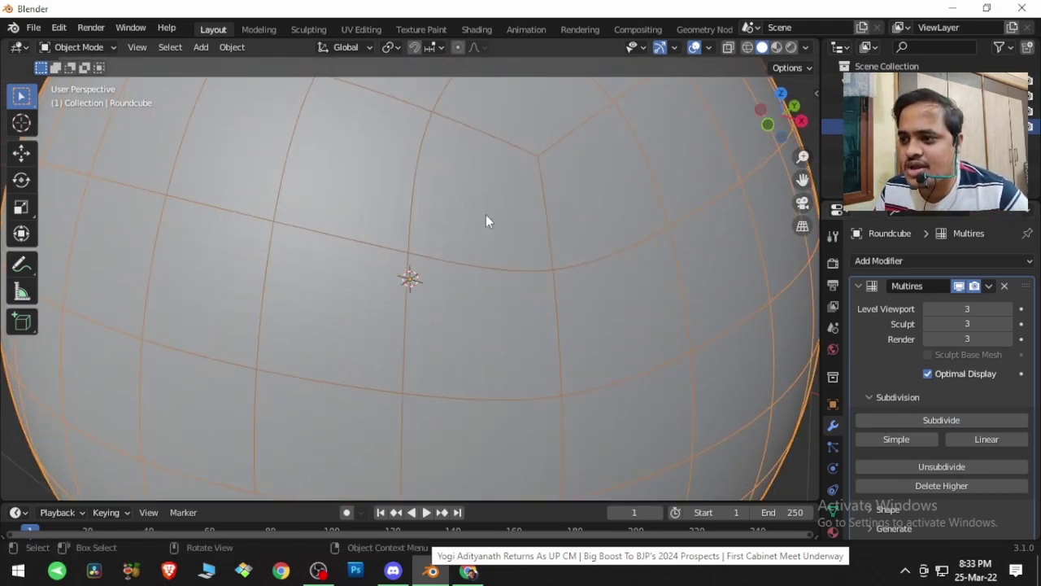
middle_drag(487, 222, 471, 235)
scroll(471, 235, down, 3)
scroll(471, 235, down, 4)
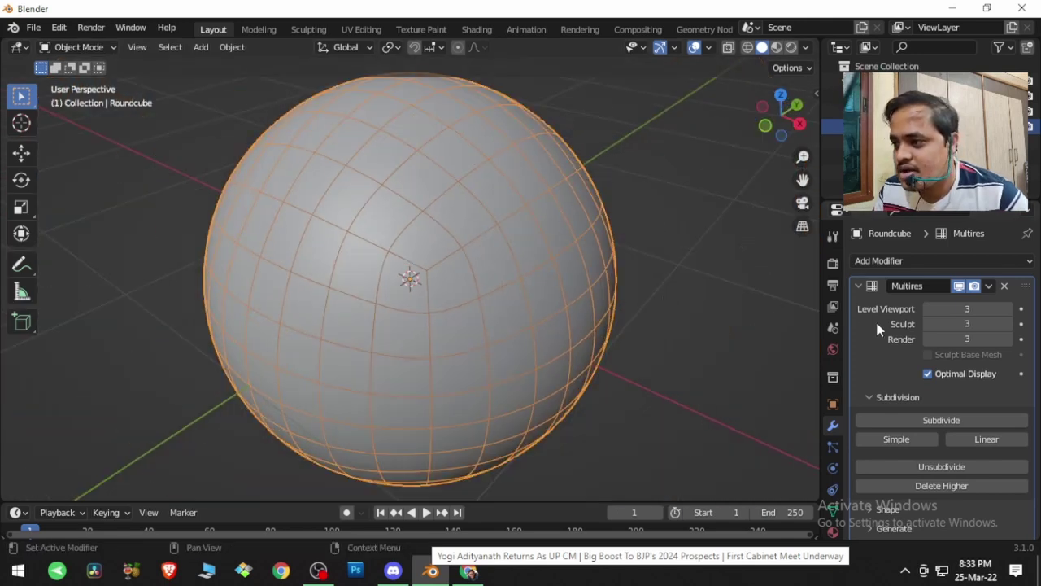
click(105, 51)
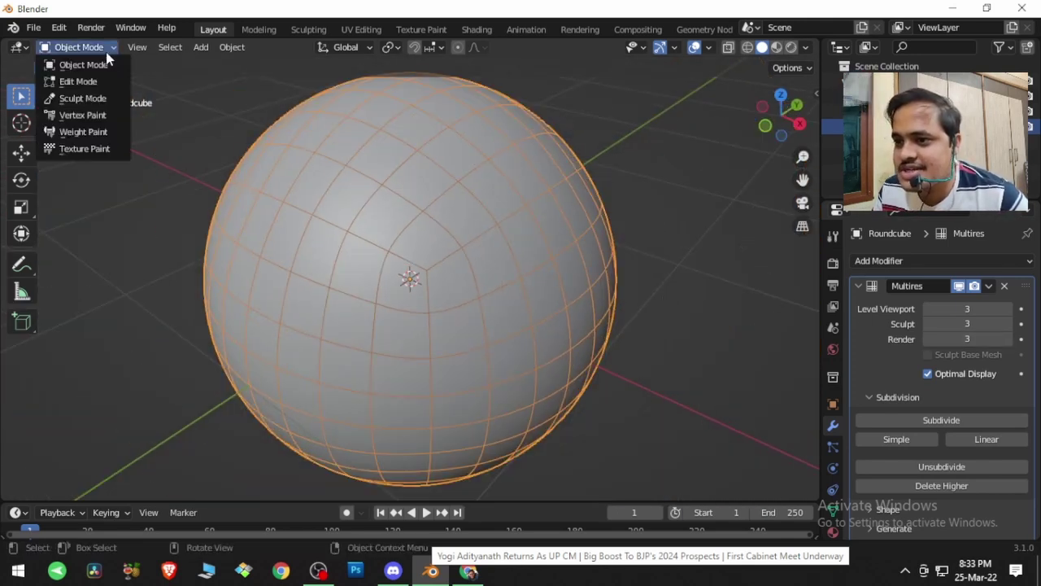
click(96, 98)
mouse_move(413, 203)
mouse_down()
mouse_move(364, 285)
mouse_move(356, 379)
mouse_move(464, 191)
mouse_move(524, 382)
mouse_move(396, 407)
mouse_move(382, 188)
mouse_move(537, 325)
mouse_move(407, 423)
mouse_move(378, 366)
mouse_move(476, 403)
mouse_move(498, 232)
mouse_move(400, 183)
mouse_move(343, 329)
mouse_move(403, 415)
mouse_move(524, 341)
mouse_move(488, 203)
mouse_move(508, 349)
mouse_move(465, 415)
mouse_move(445, 410)
mouse_up()
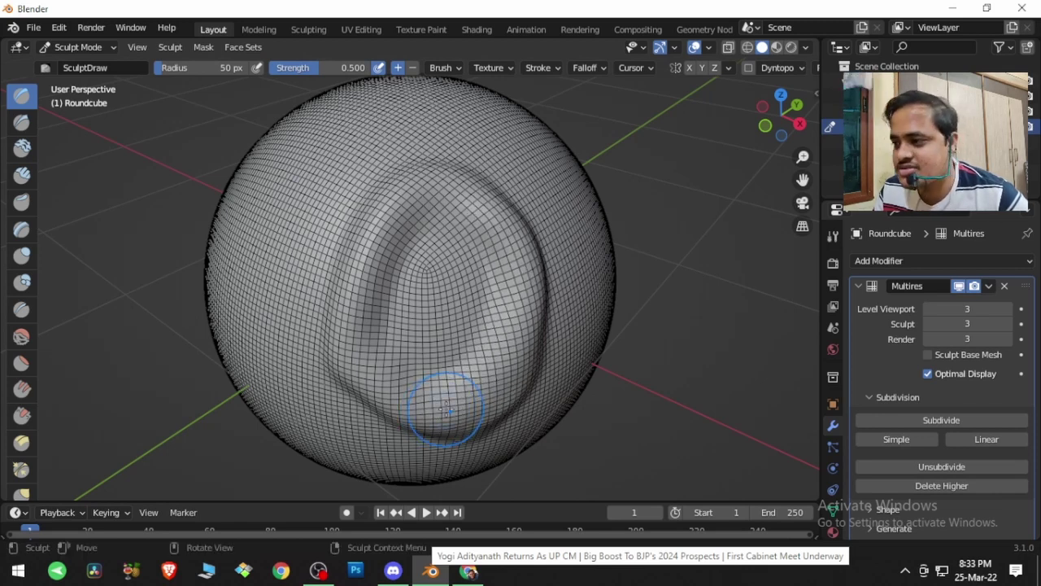
Lower the Multires sculpt level to 0 to inspect the base mesh, and restore it to 3.
click(927, 324)
click(928, 324)
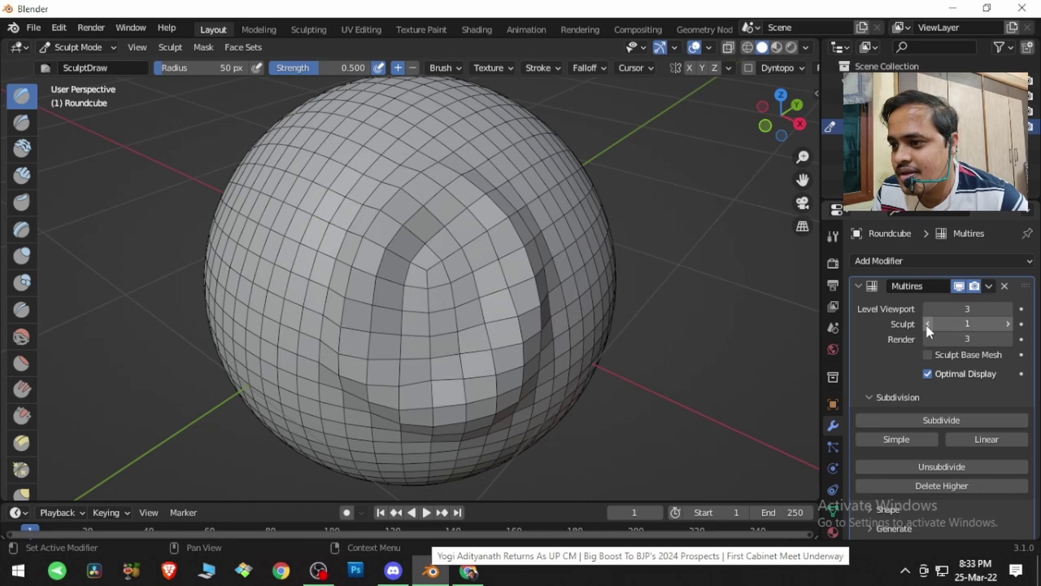
click(927, 324)
middle_drag(598, 357, 654, 340)
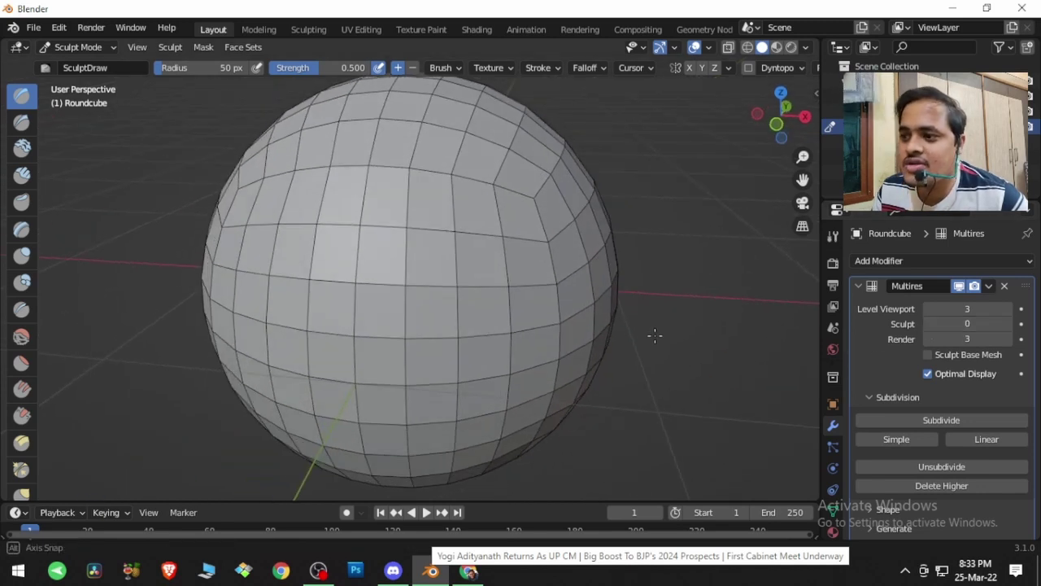
click(1007, 324)
click(1007, 324)
click(1007, 324)
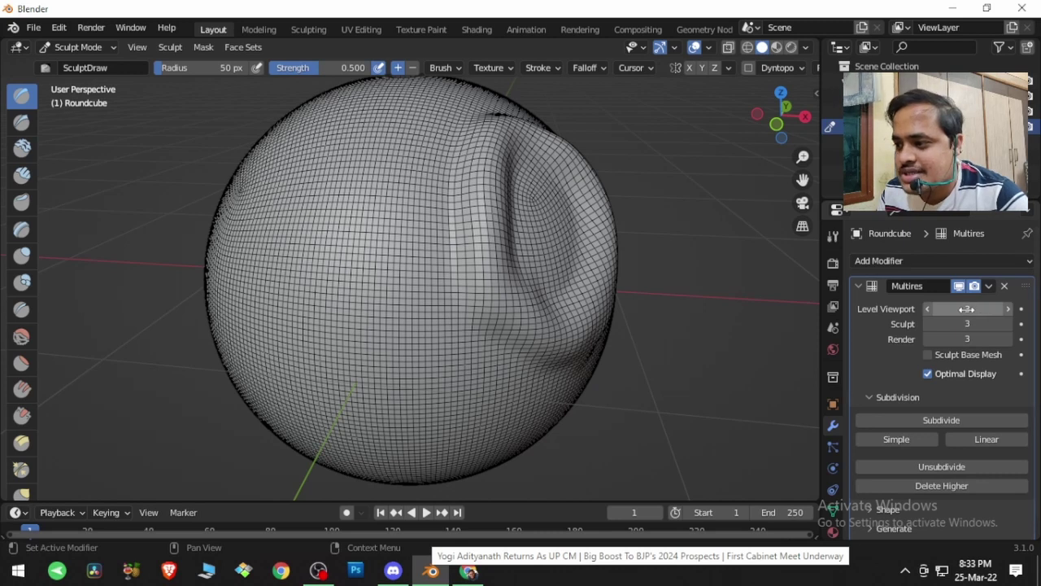
middle_drag(659, 302, 639, 309)
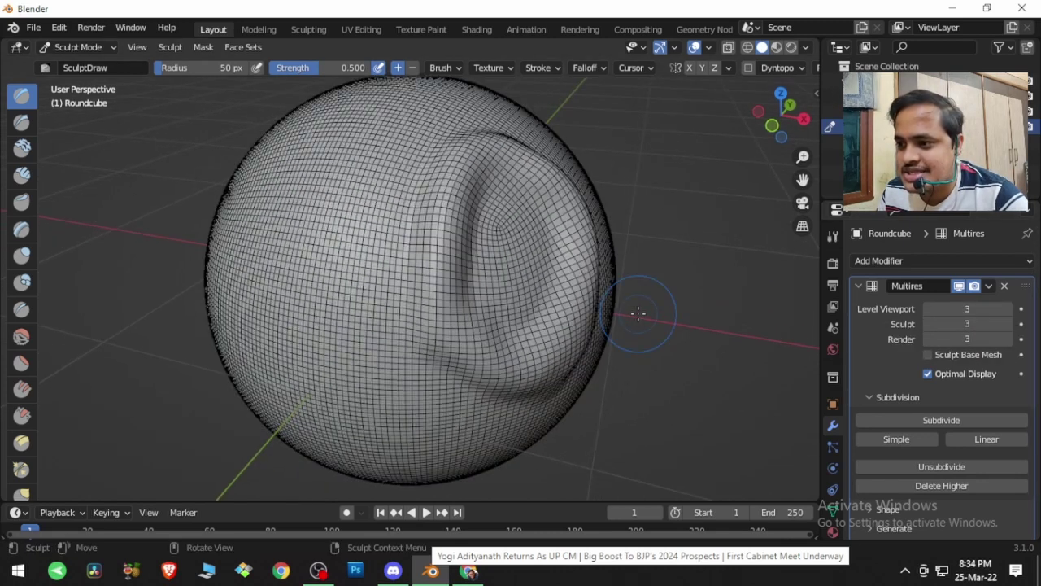
Return the sphere to Object Mode and subdivide its Multires modifier once more to level 4.
click(98, 52)
click(102, 67)
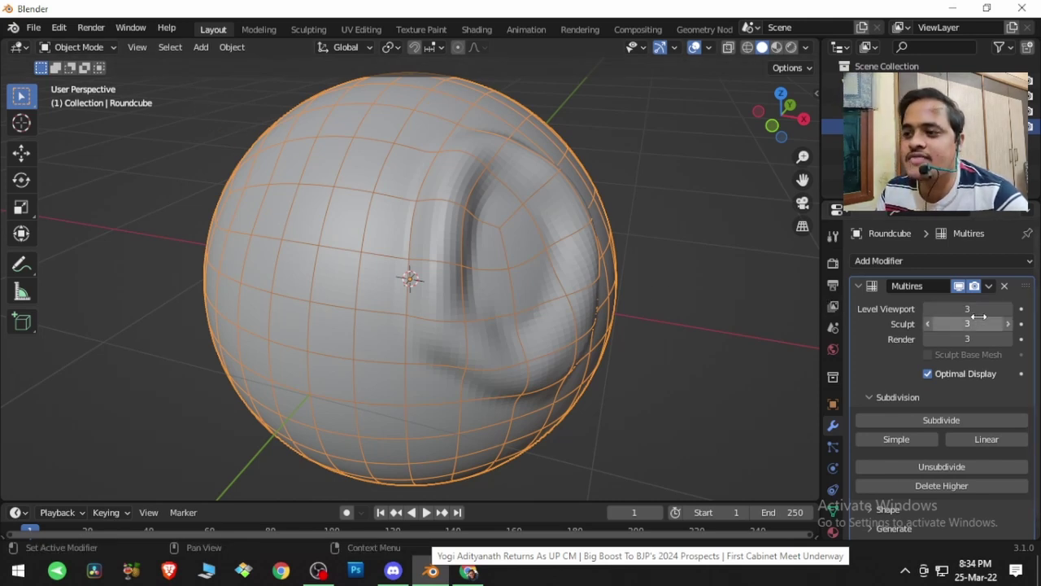
click(955, 422)
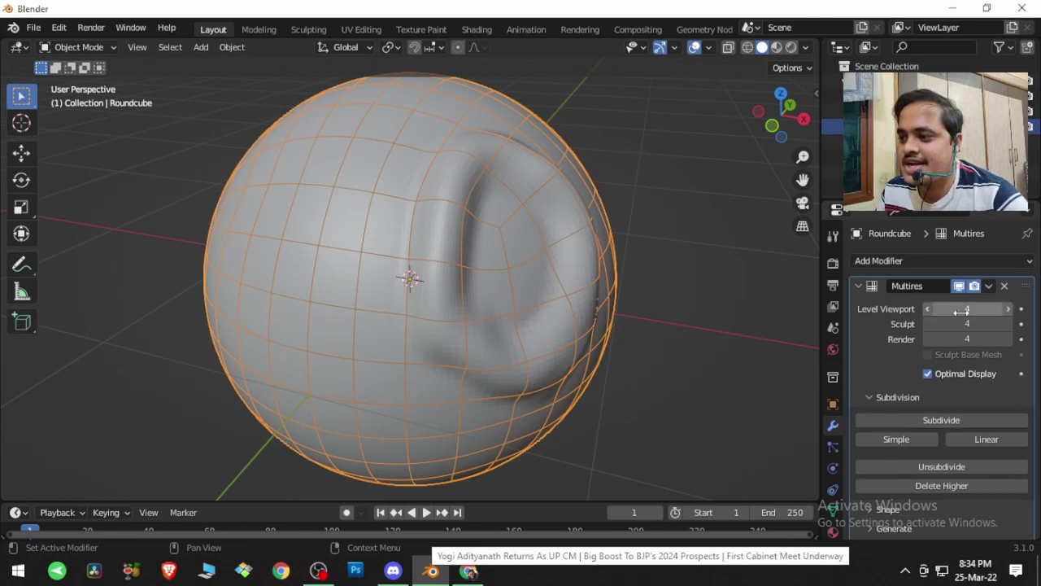
Lower the Multires viewport level to 0 to view the unsubdivided sphere, and restore it to 4.
click(928, 308)
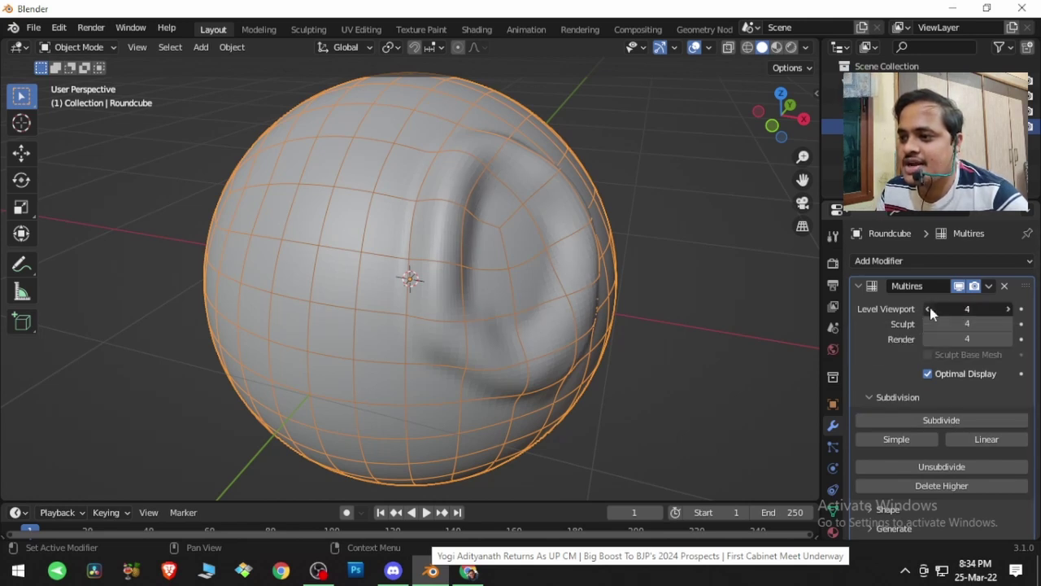
click(928, 308)
click(928, 308)
click(929, 308)
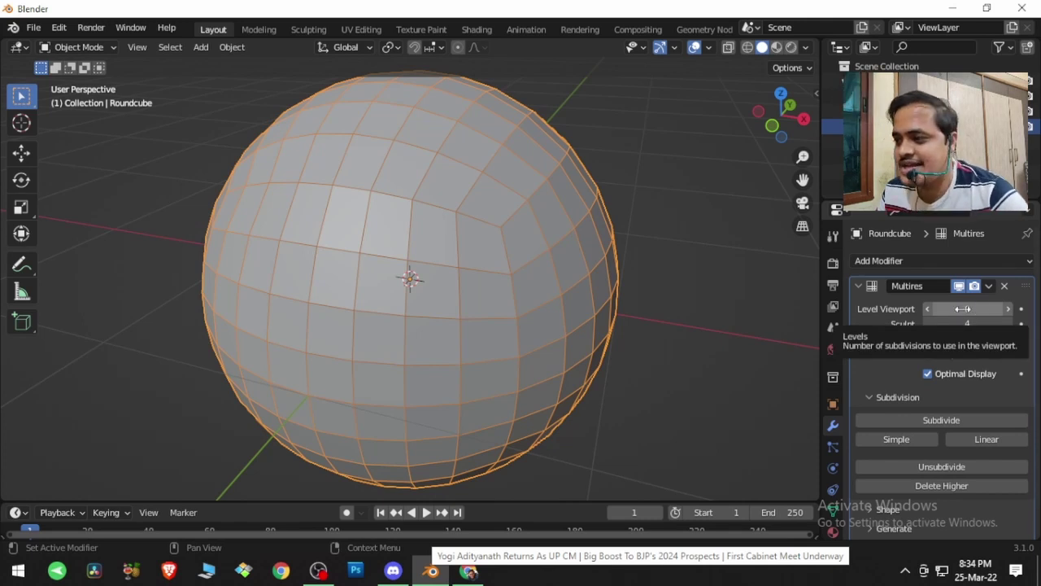
drag(962, 308, 1001, 308)
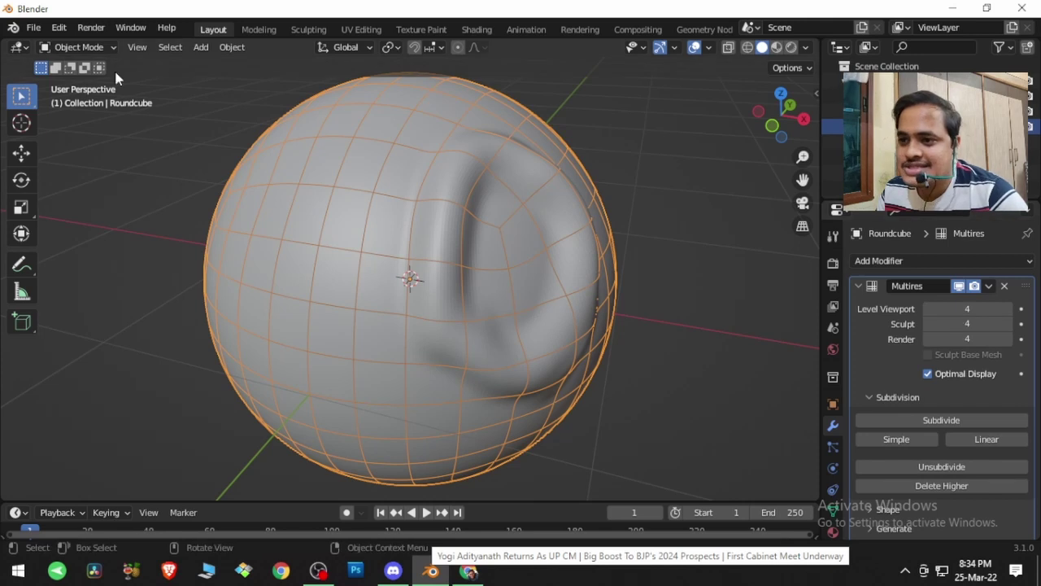
Switch the sphere to Sculpt Mode and lower the Multires sculpt level to 0.
click(106, 48)
click(93, 104)
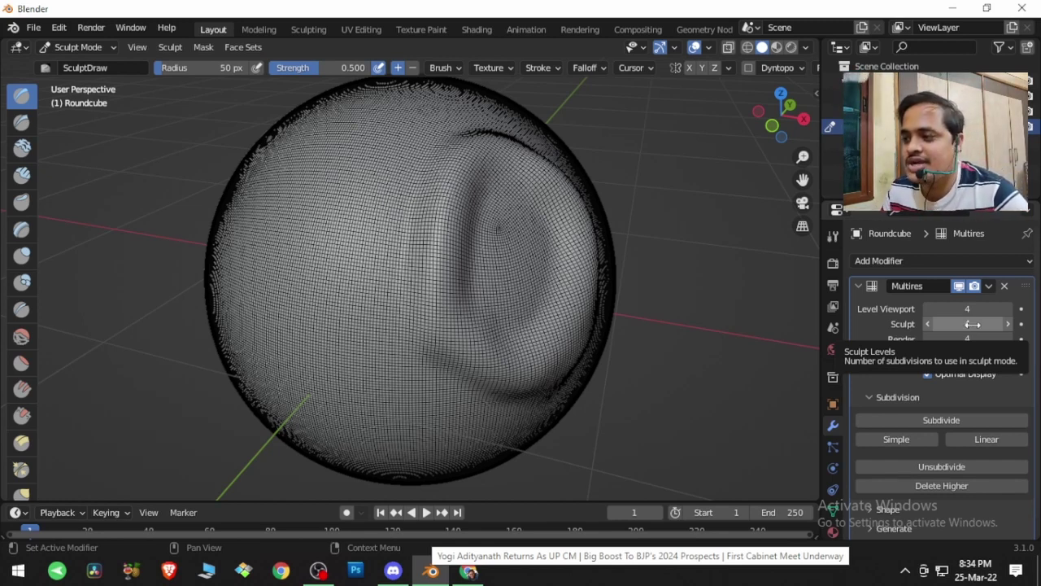
click(928, 323)
click(928, 324)
click(928, 323)
click(928, 324)
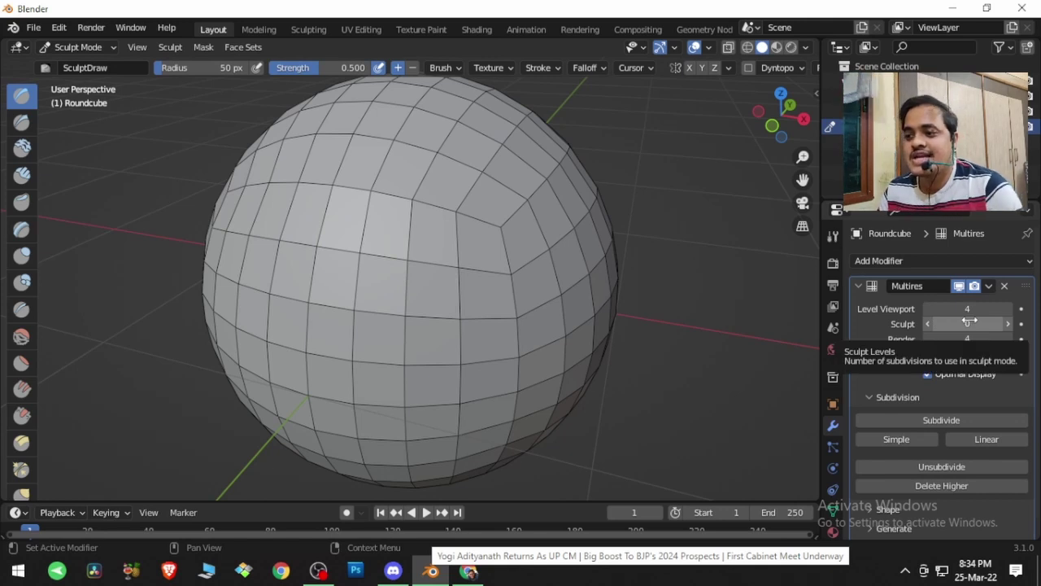
Raise the Multires sculpt level to 4 one level at a time.
click(1008, 324)
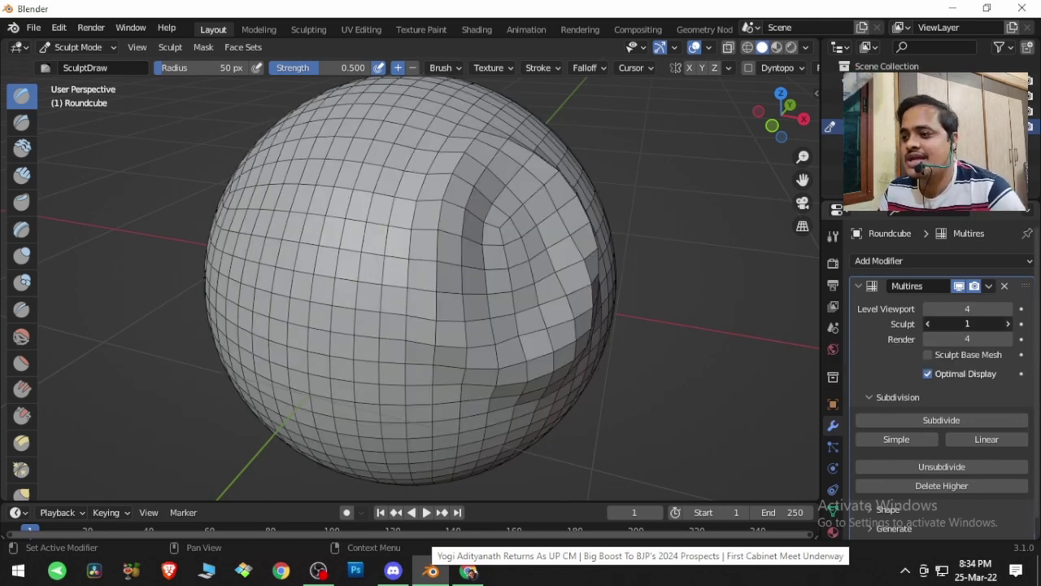
click(1008, 324)
click(1008, 324)
click(1008, 324)
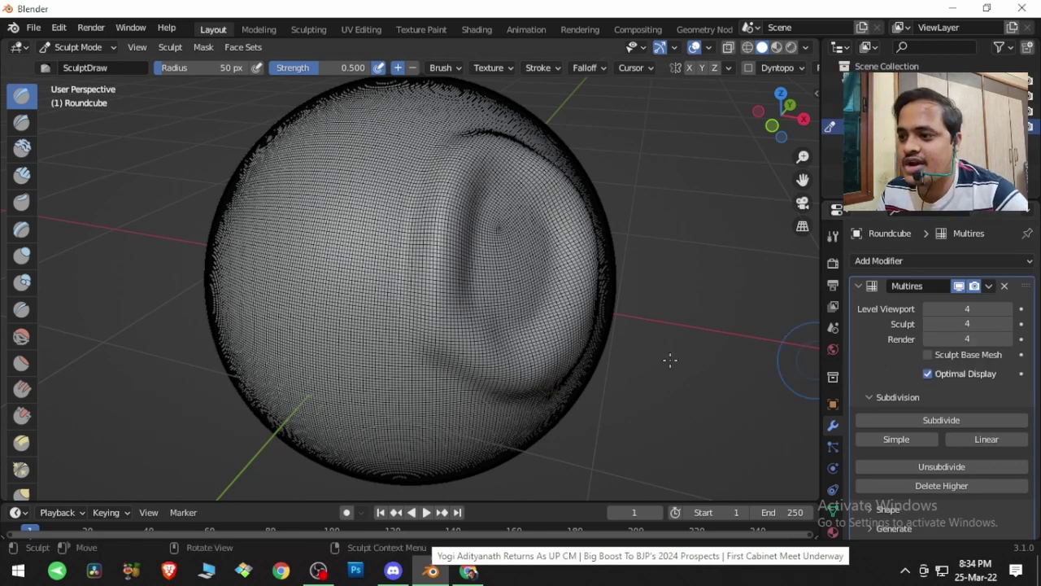
Render an image from a camera aligned to the current view with the Multires render level at 0, and close the render.
scroll(459, 363, down, 2)
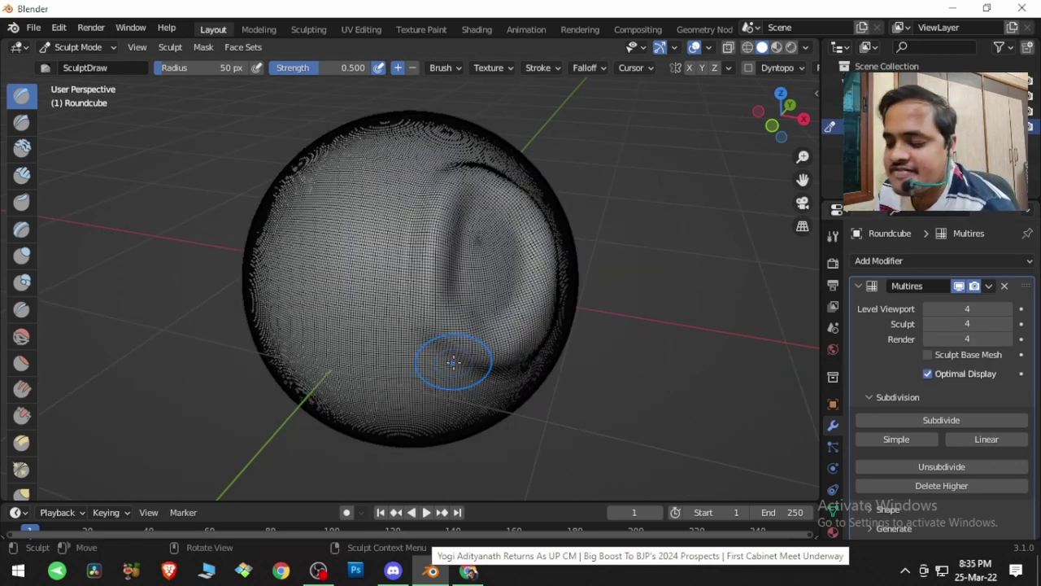
key(KP_0)
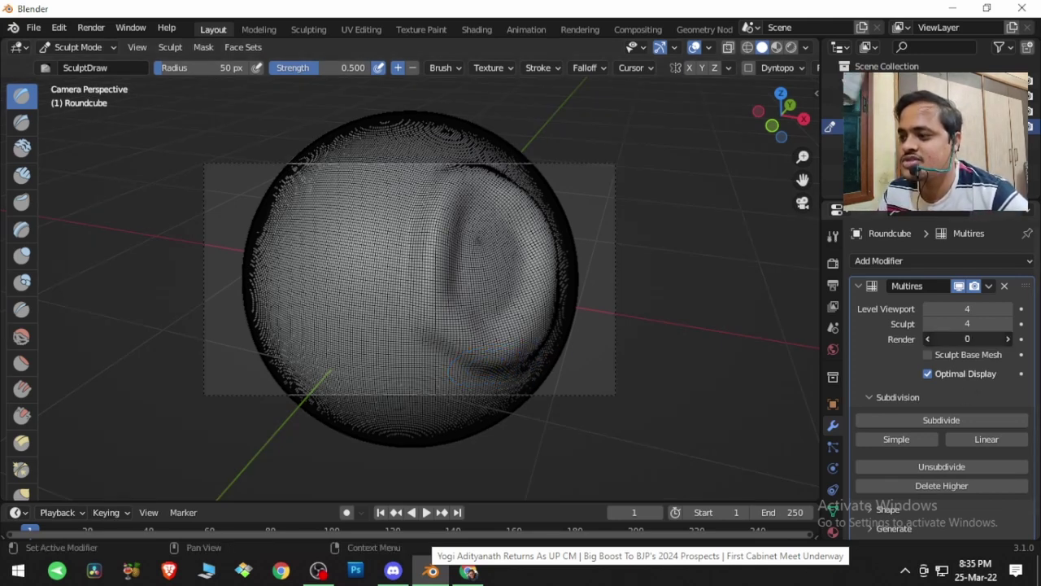
click(92, 30)
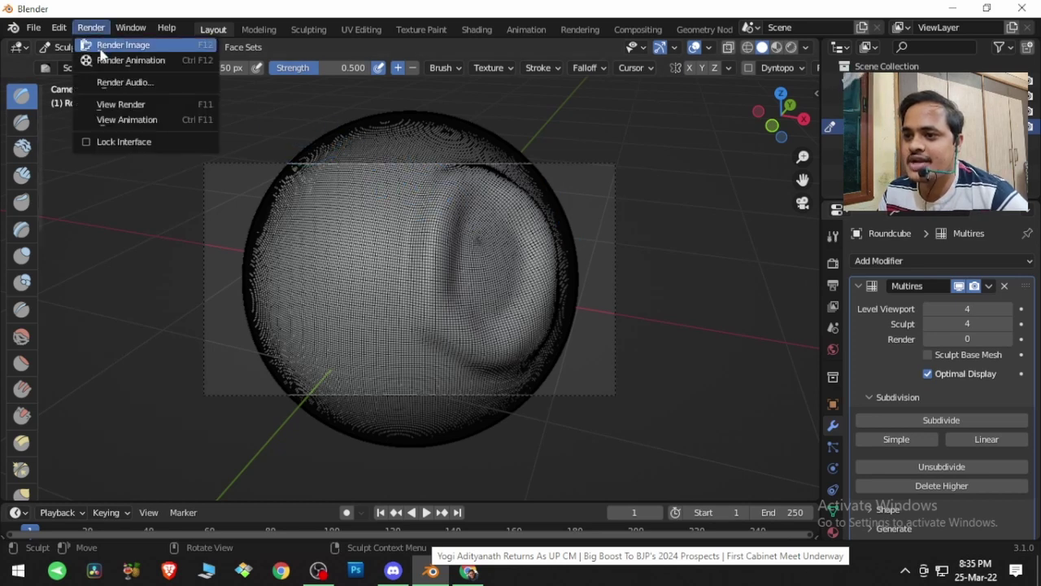
click(101, 47)
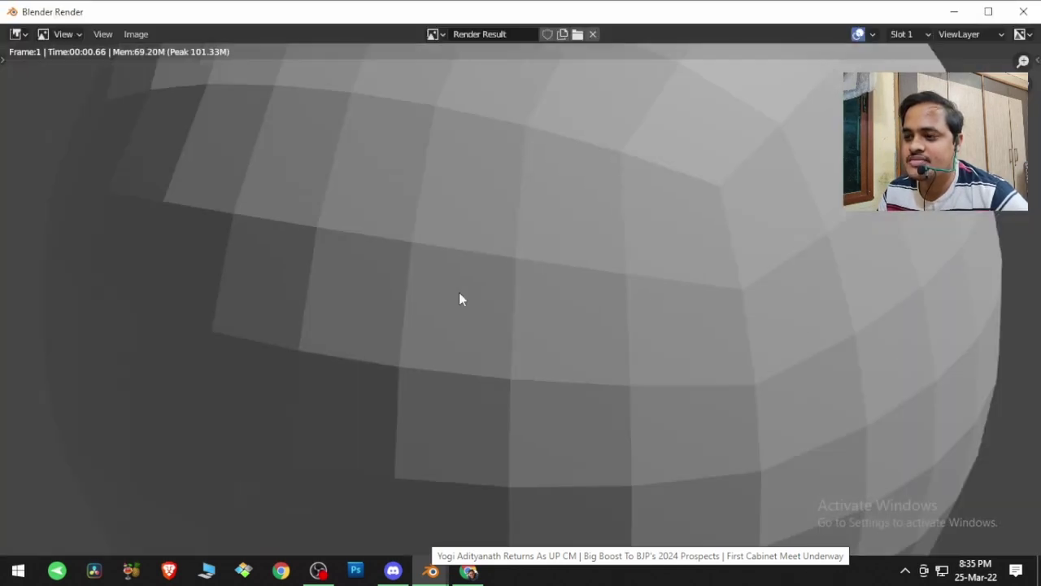
scroll(459, 298, down, 4)
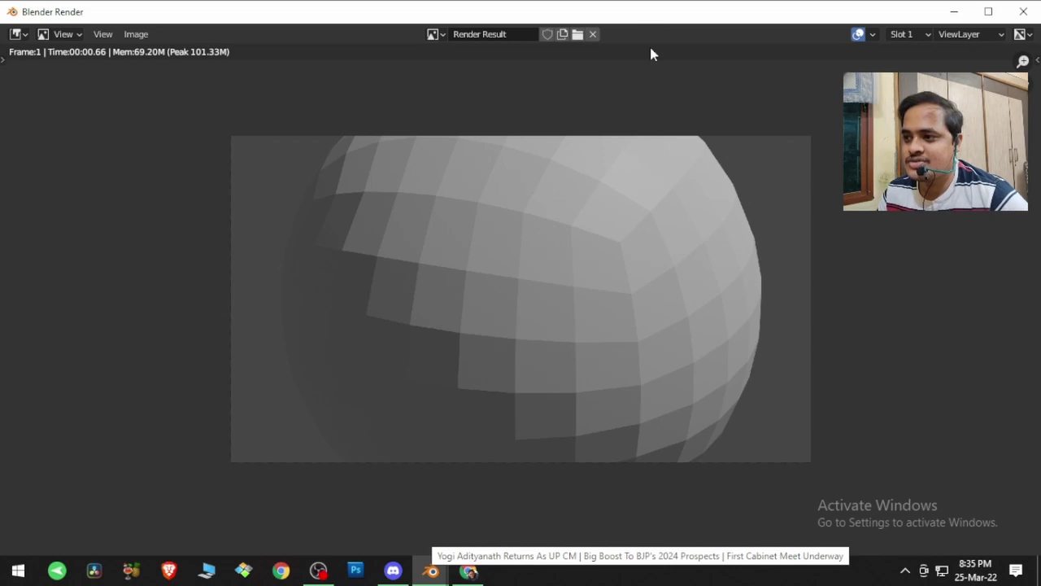
drag(649, 19, 643, 369)
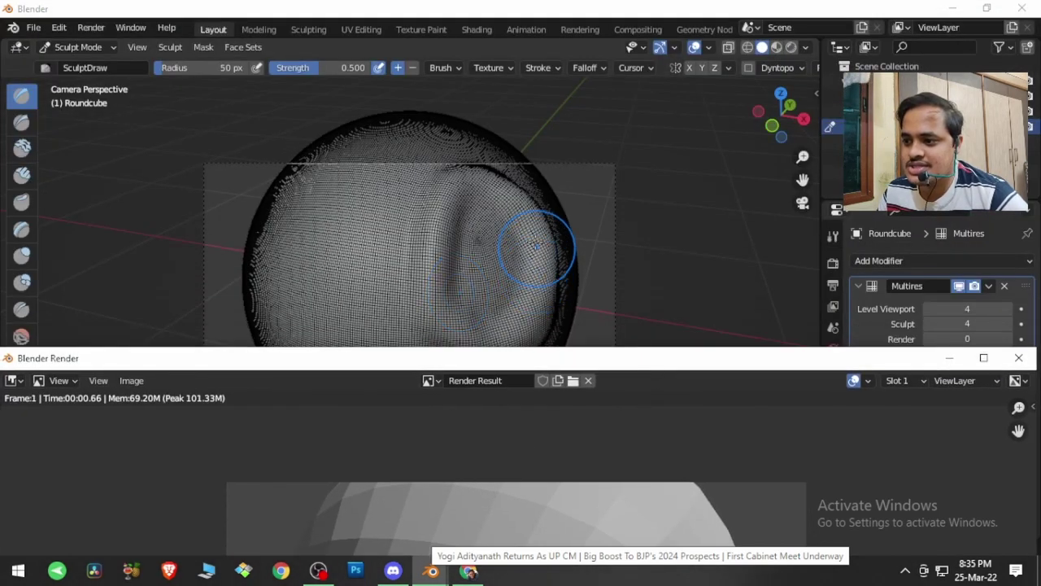
drag(607, 358, 588, 148)
click(1000, 149)
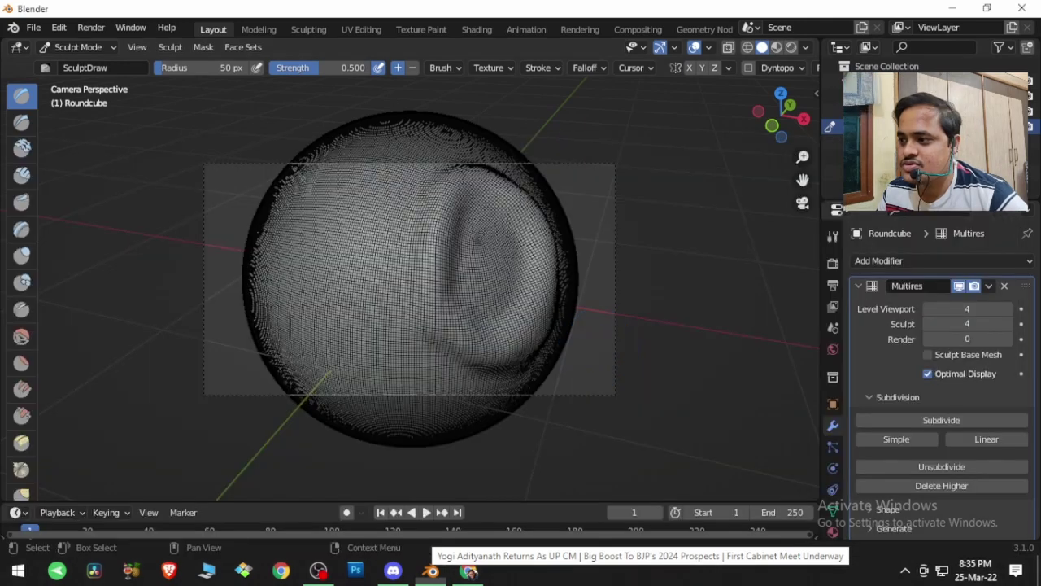
Set the Multires render level to 4 and the sculpt level to 0.
drag(1003, 340, 1007, 341)
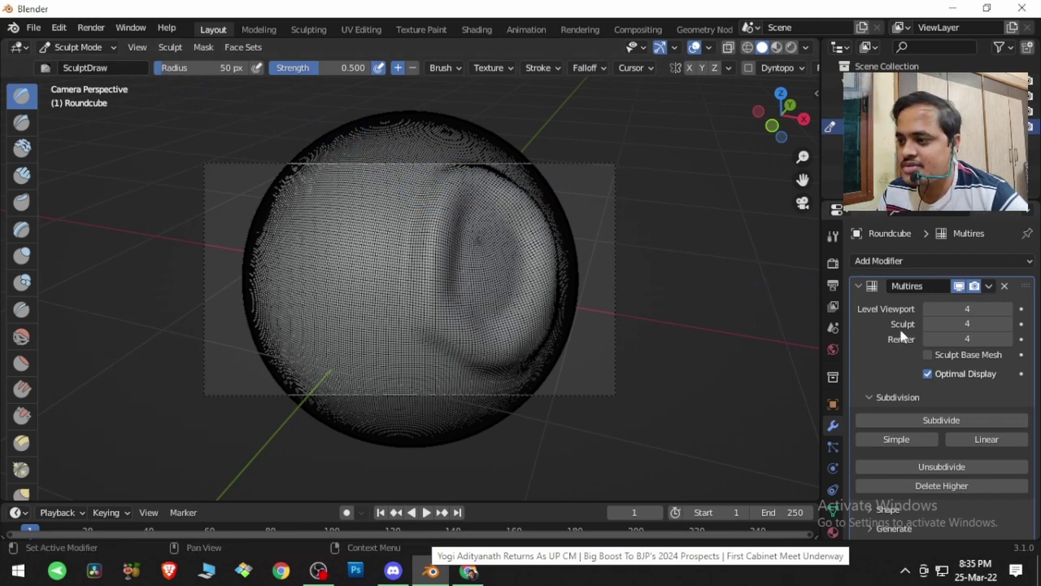
mouse_move(934, 320)
mouse_down()
mouse_move(891, 322)
mouse_move(929, 327)
mouse_up()
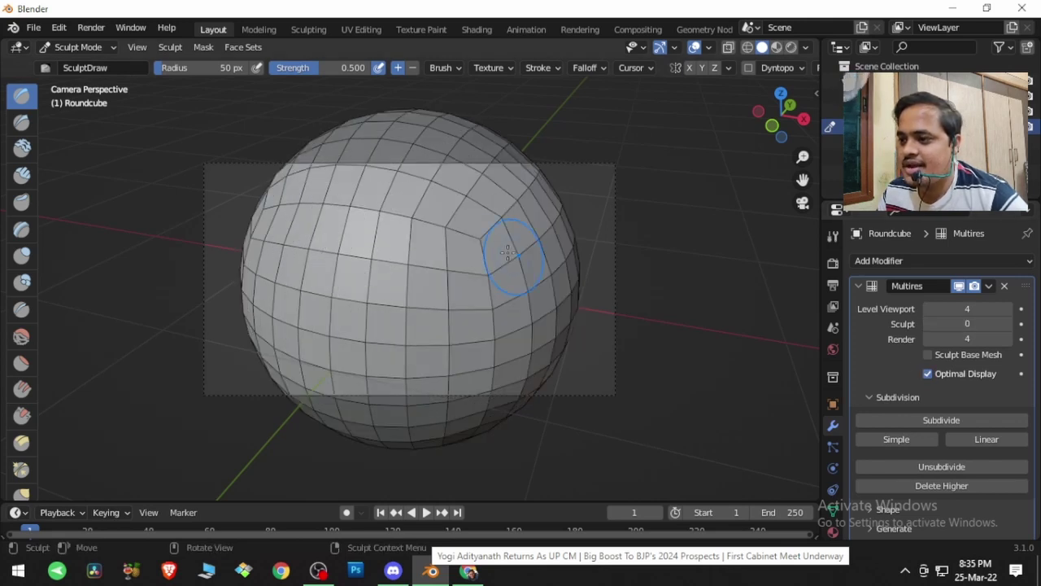
middle_drag(481, 272, 418, 296)
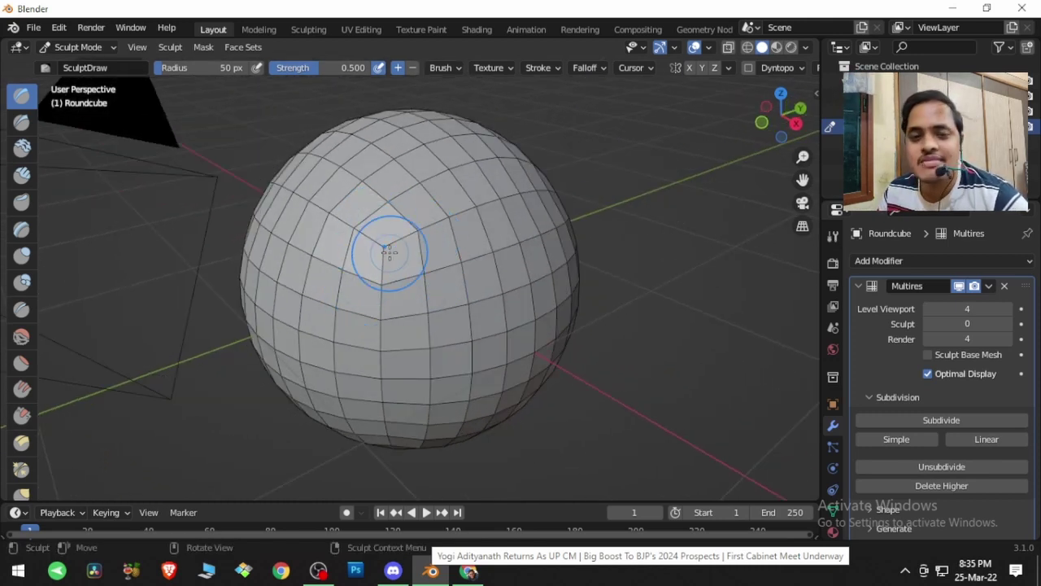
With Sculpt Base Mesh enabled and the sculpt level at 4, sculpt a vertical ridge beside the ring on the sphere.
click(928, 356)
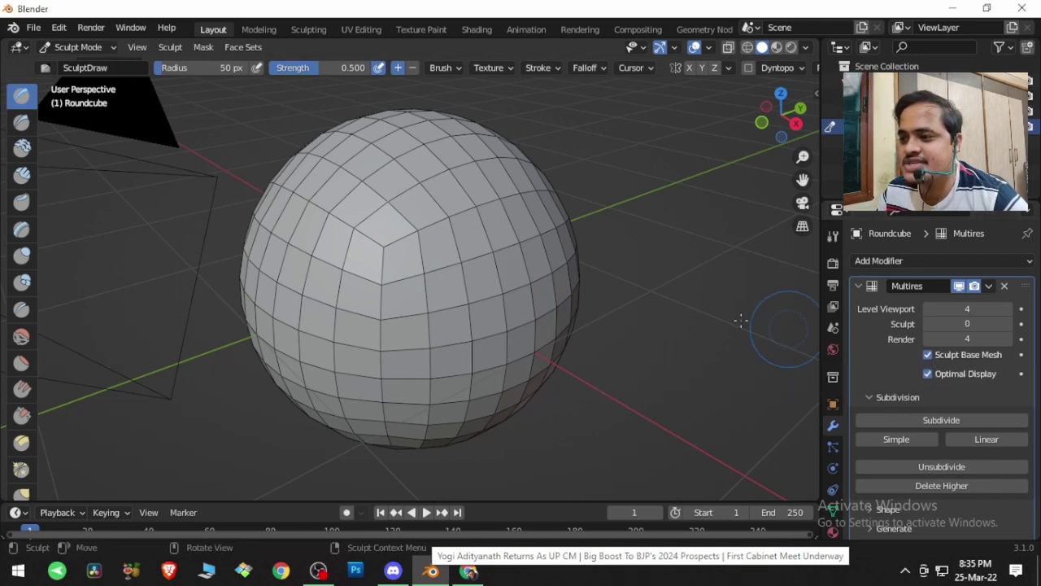
click(1008, 327)
click(1008, 326)
click(1008, 326)
click(1007, 326)
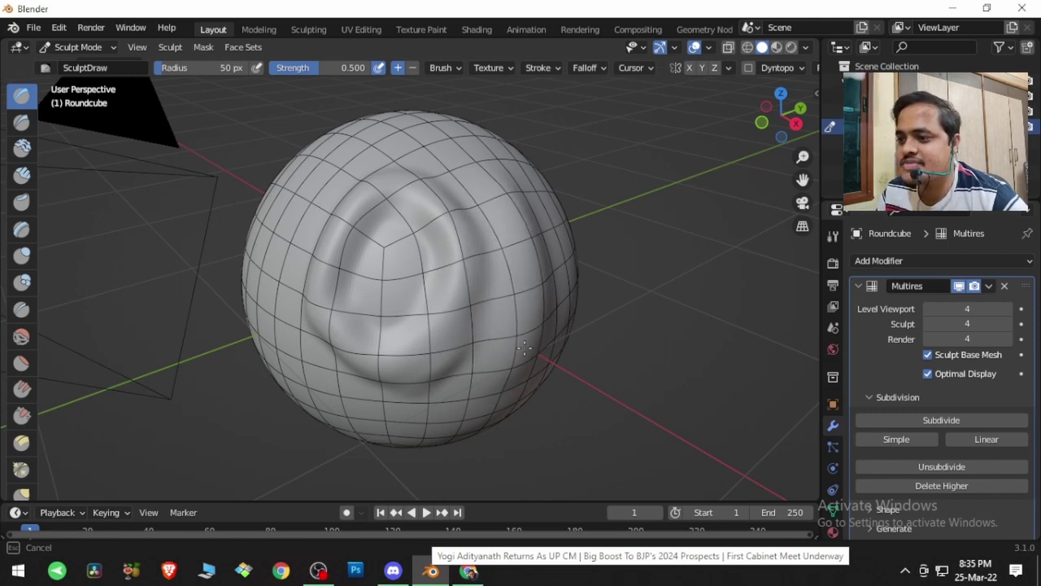
Lower the Multires sculpt level to 0 and disable Sculpt Base Mesh.
click(929, 325)
click(929, 325)
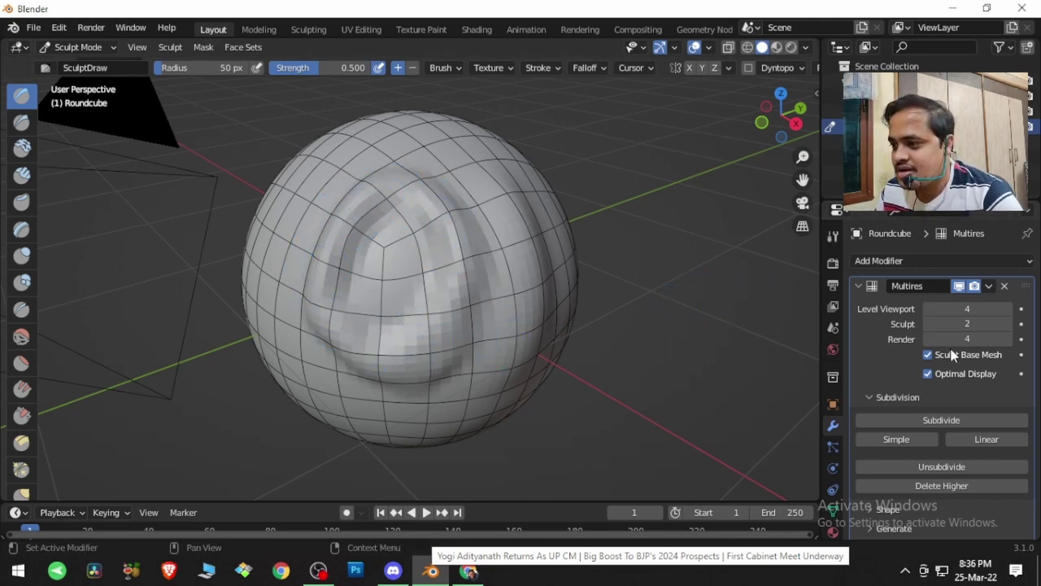
click(927, 325)
click(928, 323)
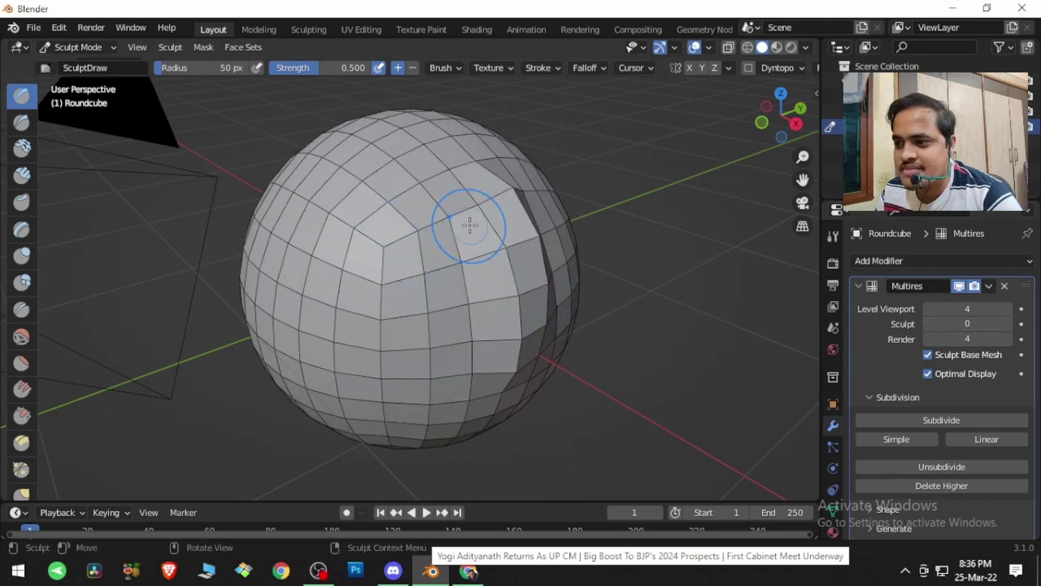
mouse_move(550, 328)
middle_down()
mouse_move(529, 335)
mouse_move(555, 342)
middle_up()
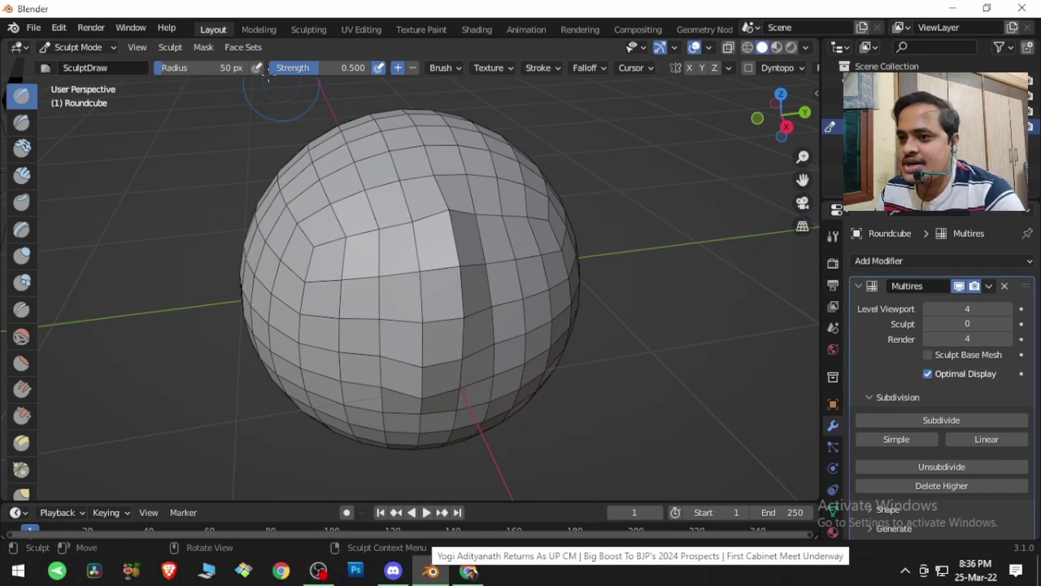
Return to Object Mode, and switch the Multires Optimal Display off and back on to compare the wireframes.
click(104, 48)
click(90, 65)
middle_drag(310, 195, 341, 204)
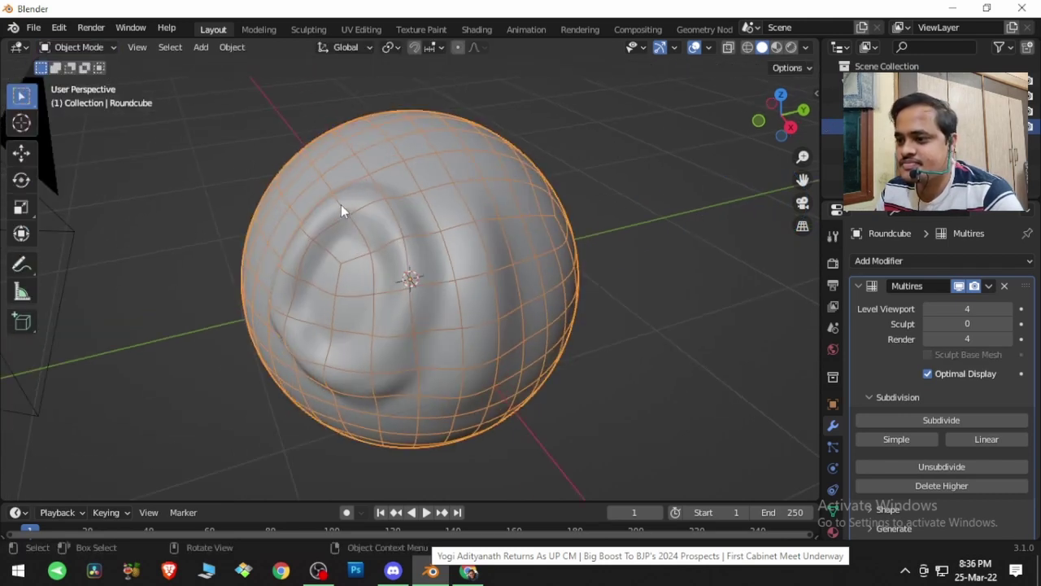
click(928, 376)
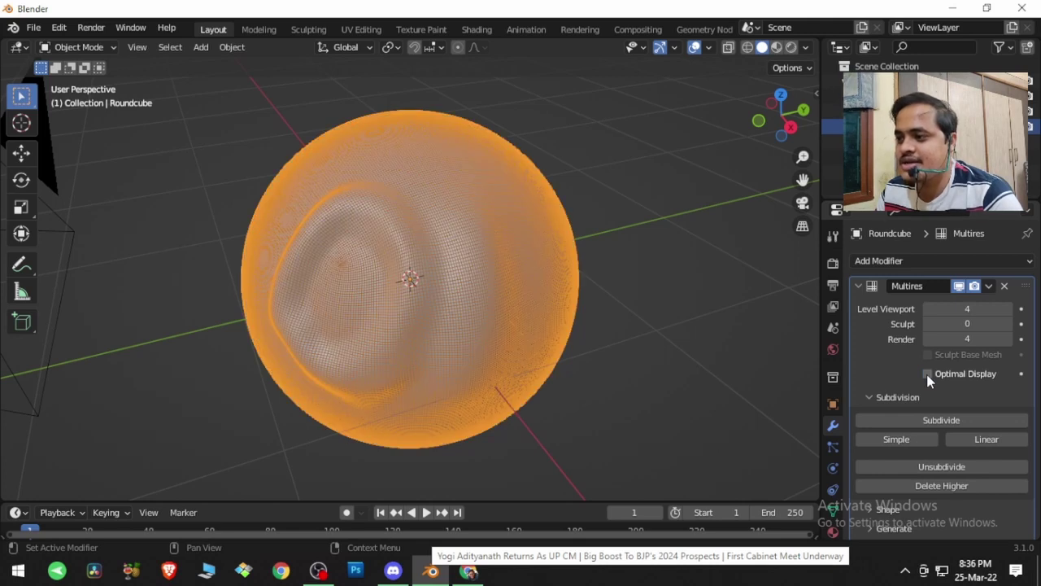
click(928, 375)
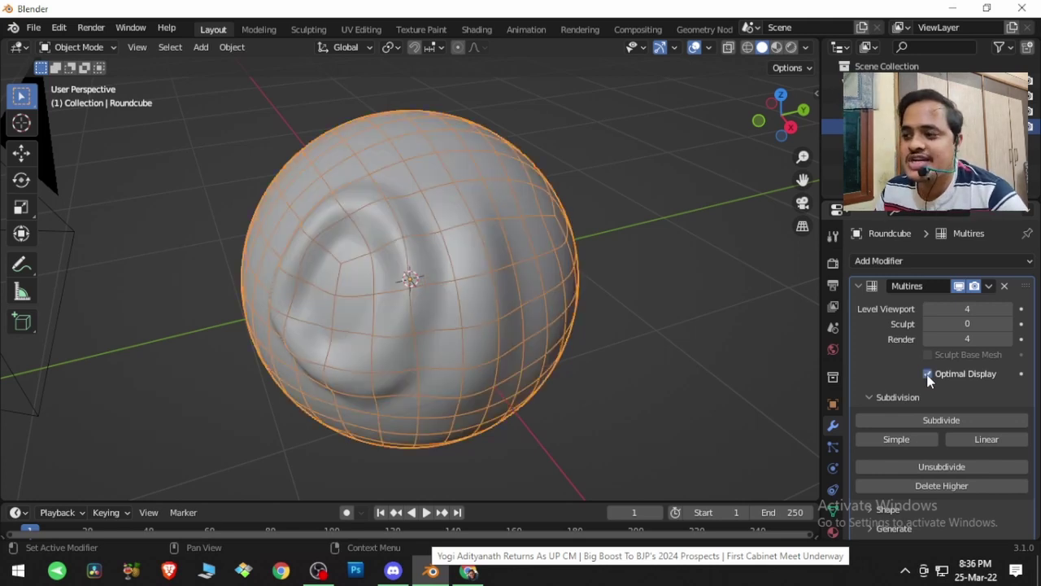
Switch the sphere's Multires Optimal Display off and on again to compare the full and simplified wireframes.
click(928, 375)
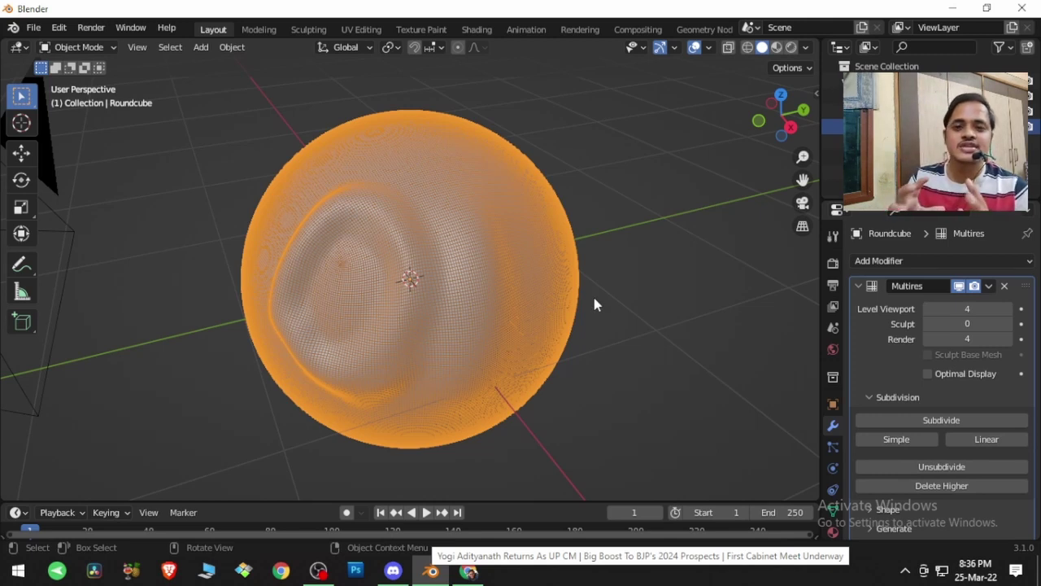
click(928, 373)
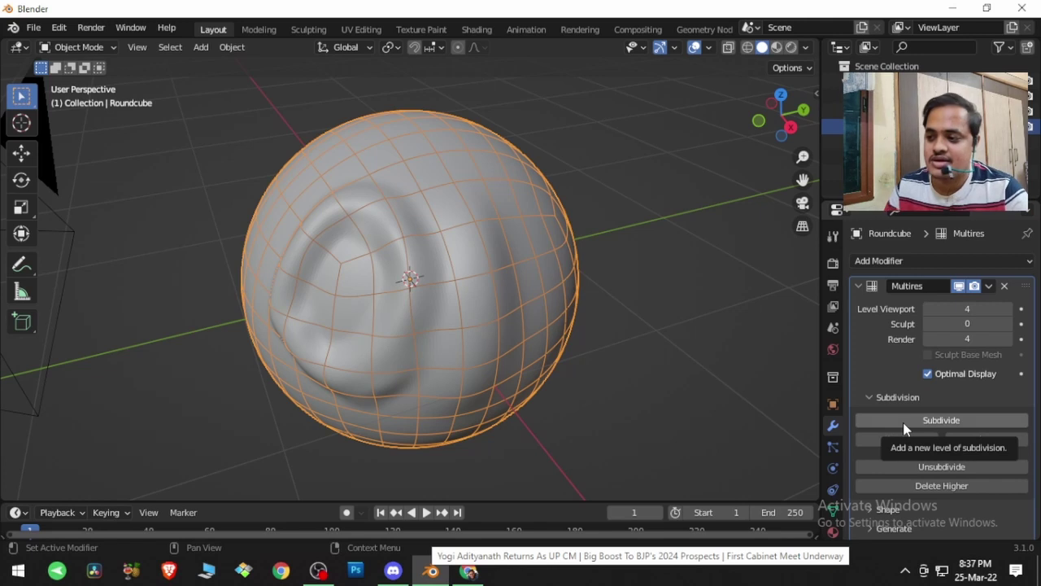
Add a cube mesh and move it beside the sculpted sphere.
scroll(910, 444, down, 1)
shift+middle_drag(615, 336, 446, 336)
key(shift+a)
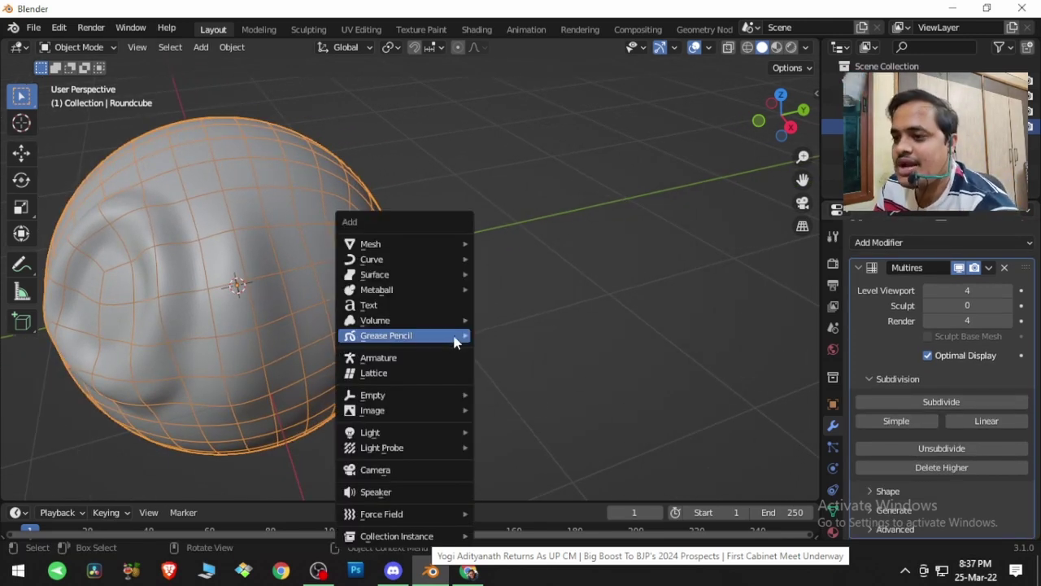
mouse_move(443, 244)
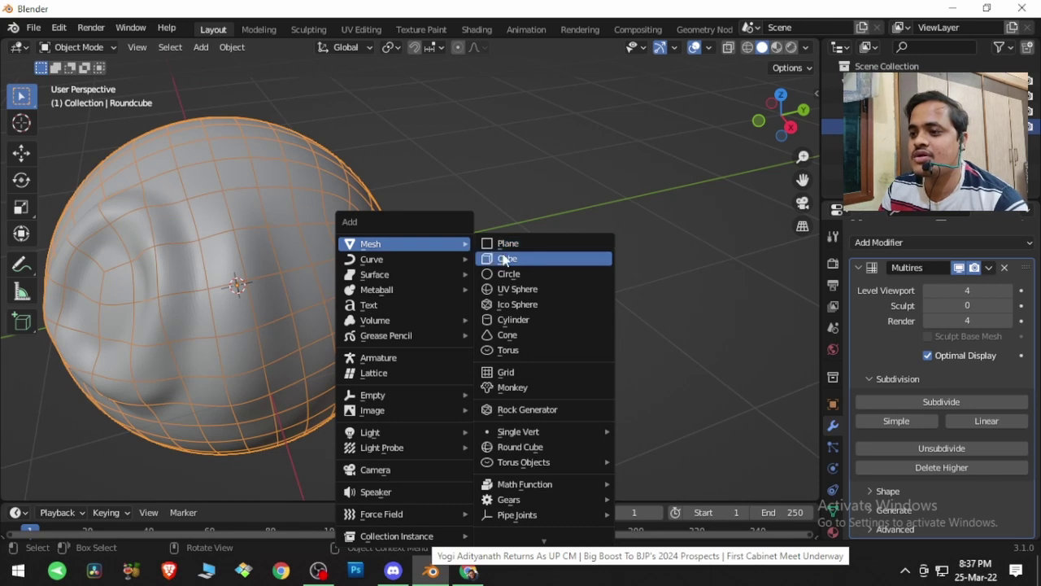
click(501, 258)
key(g)
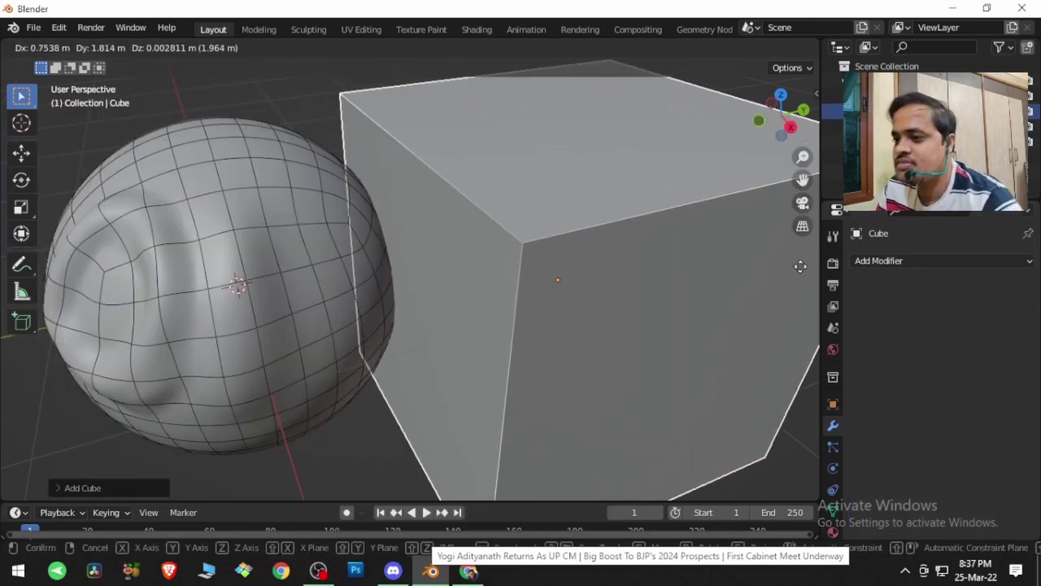
click(21, 282)
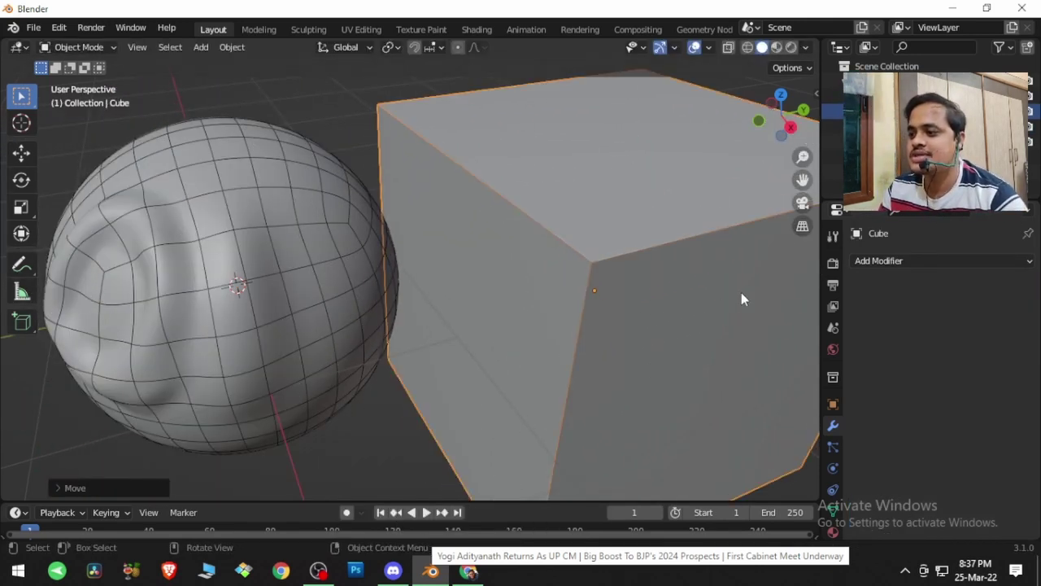
Add a Multiresolution modifier to the cube and subdivide it to level 2.
click(891, 260)
click(741, 454)
scroll(627, 368, down, 5)
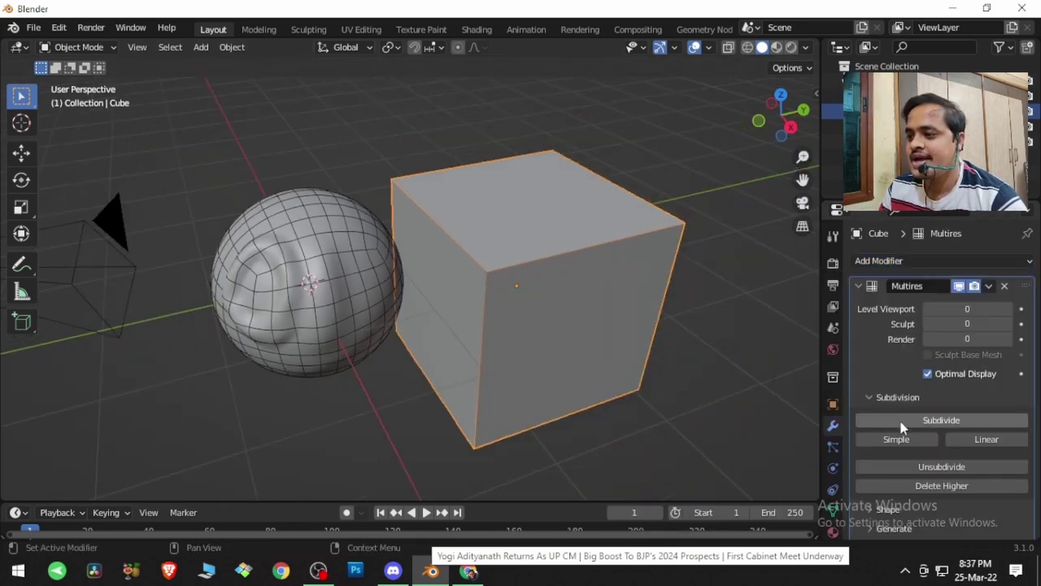
click(901, 421)
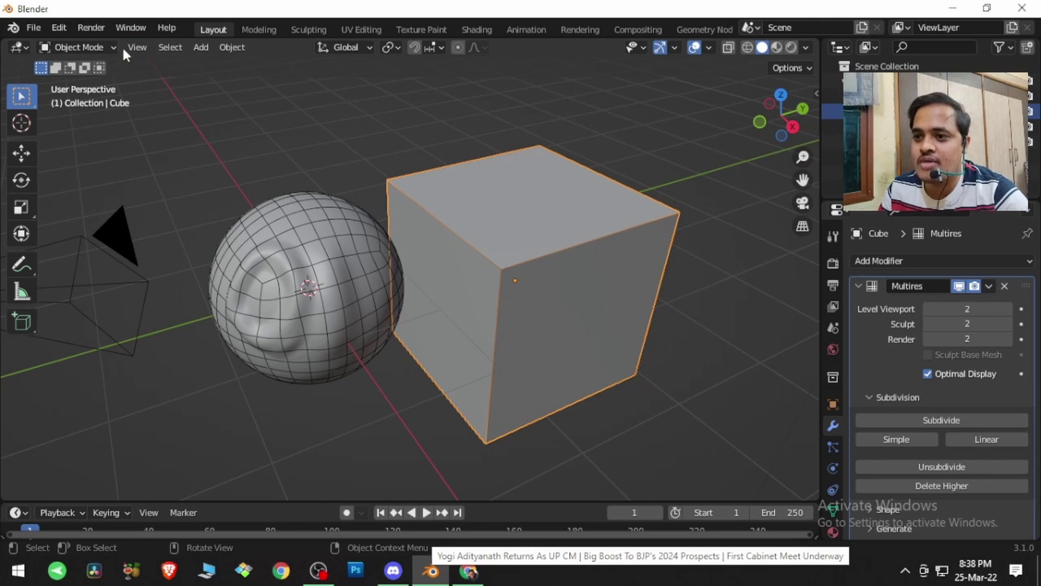
In Sculpt Mode, add two Simple and two Linear subdivisions to the cube's Multires modifier, bringing the sculpt level to 6.
click(77, 46)
click(106, 99)
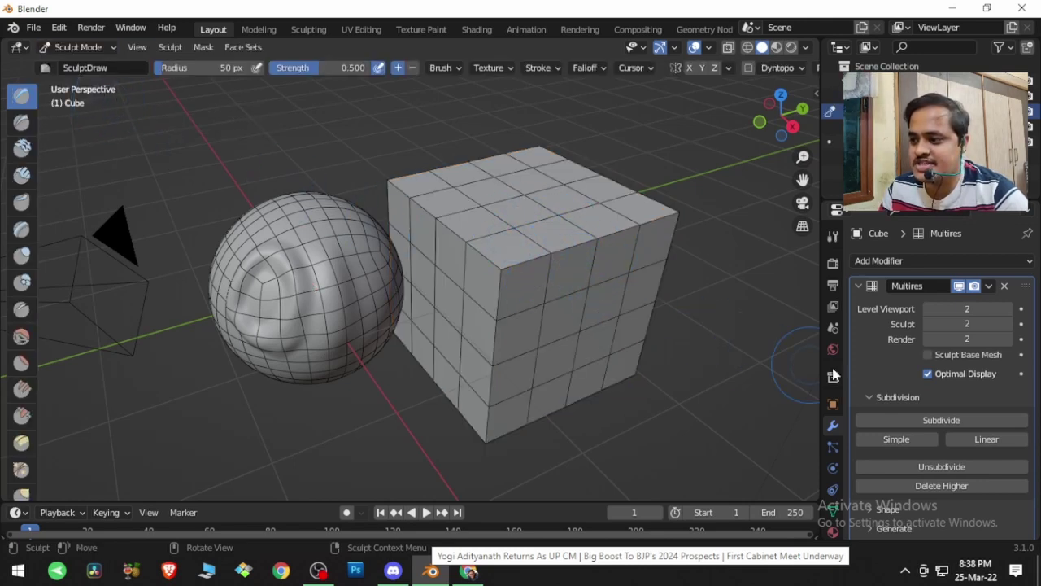
click(922, 441)
click(921, 441)
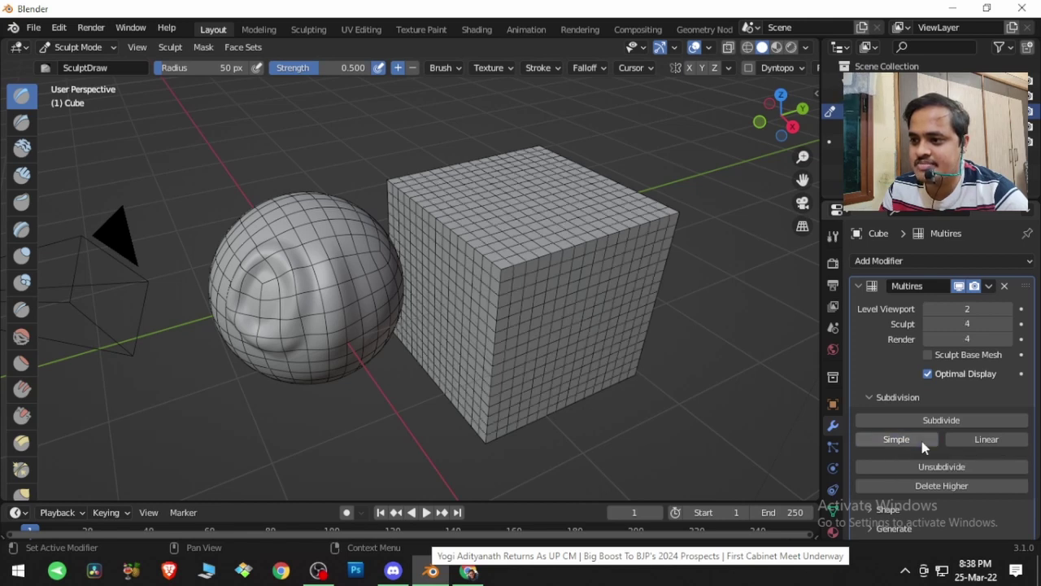
click(986, 443)
click(986, 444)
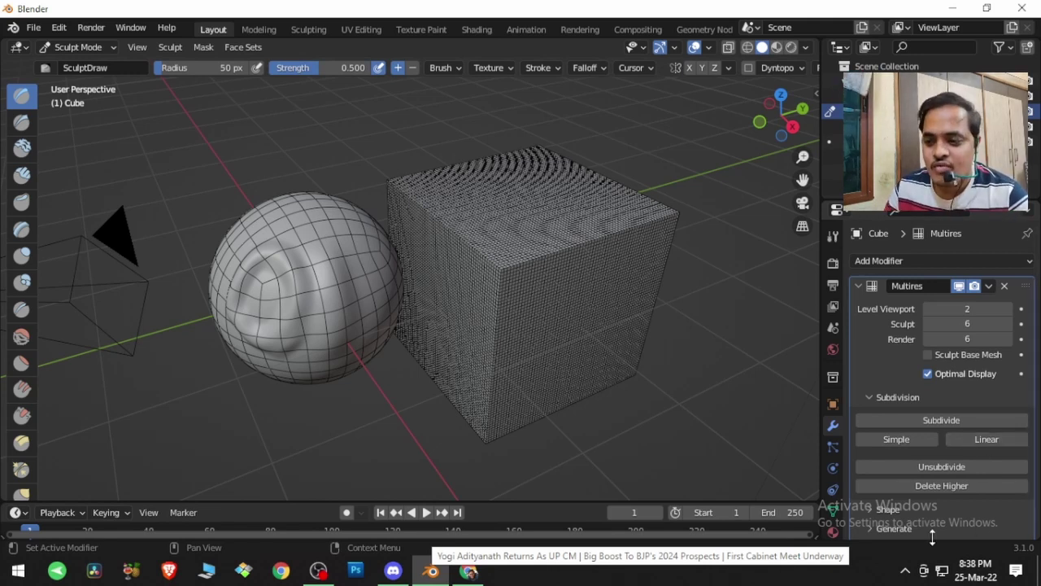
Switch to the Chrome browser and search YouTube for blender veda.
click(471, 572)
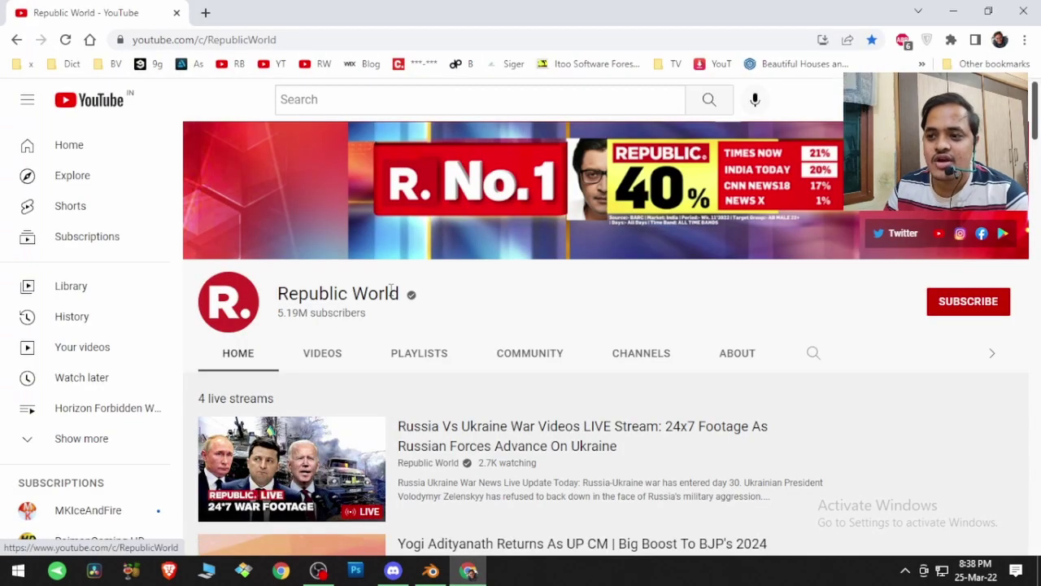
click(399, 98)
text(b)
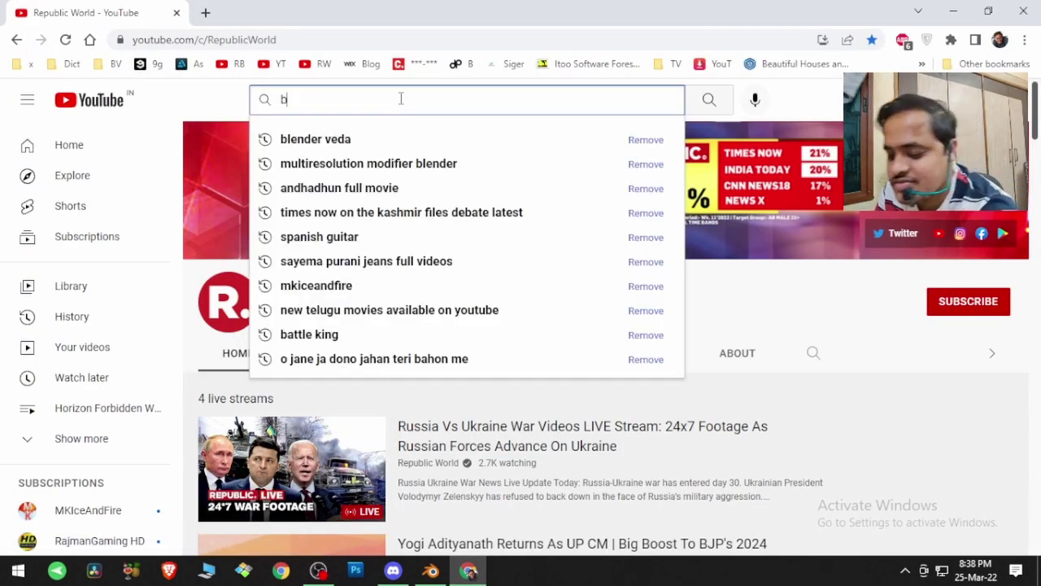
text(lender)
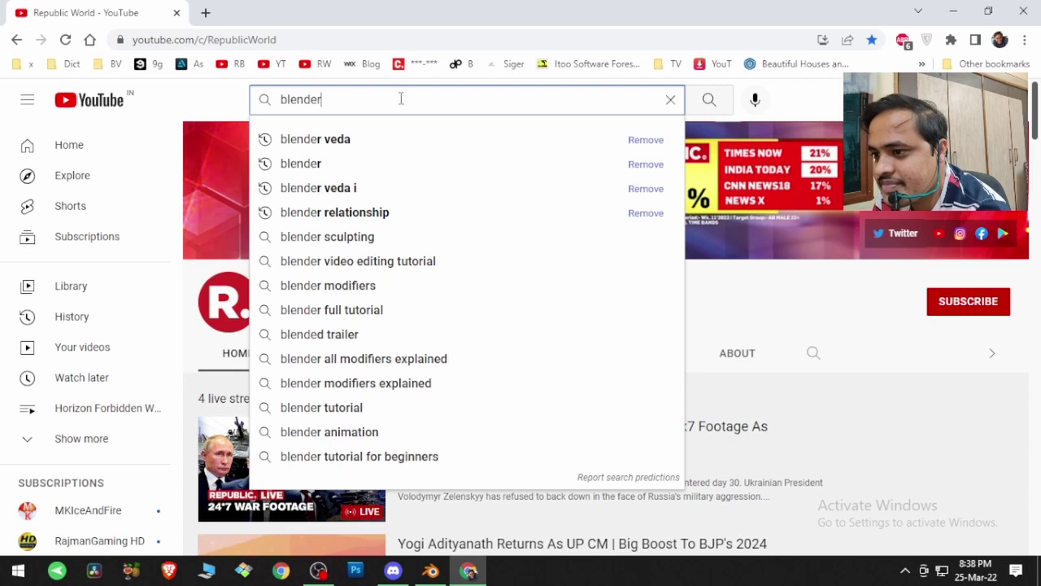
click(390, 140)
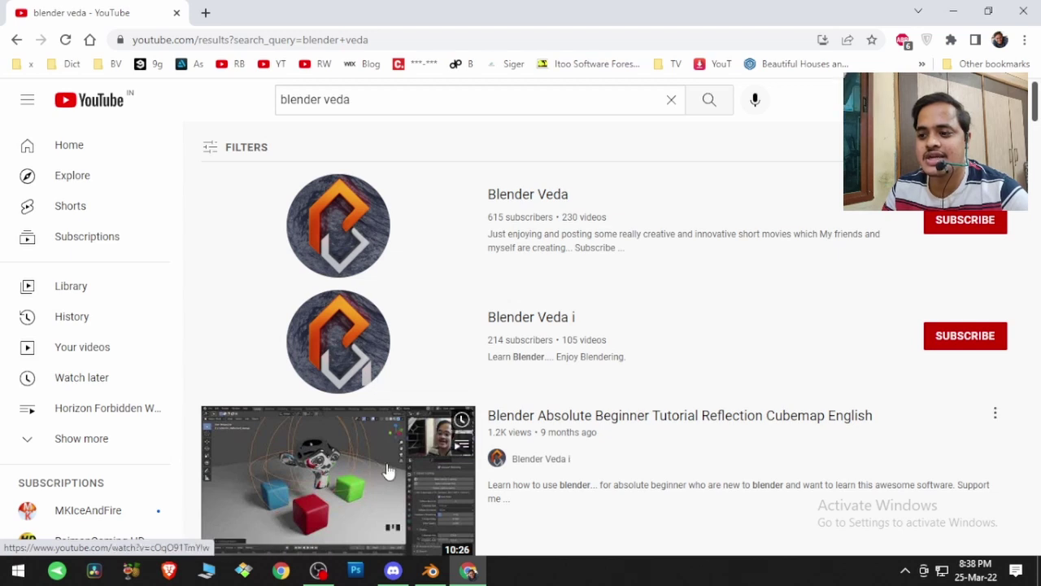
Open the Blender Veda i channel's Blender Remesh video and expand its description to view the support links.
click(362, 355)
click(288, 464)
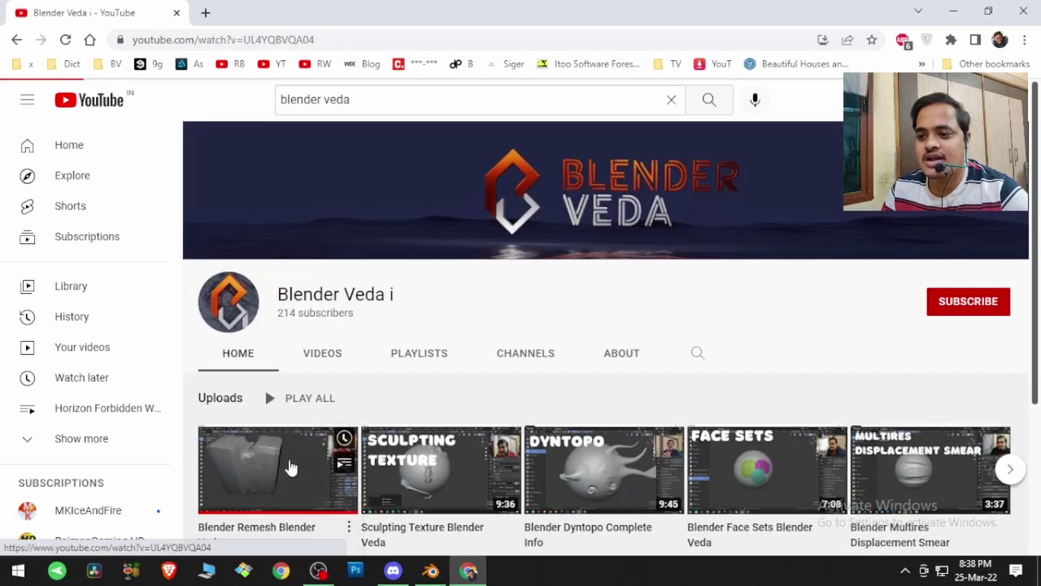
scroll(16, 353, down, 3)
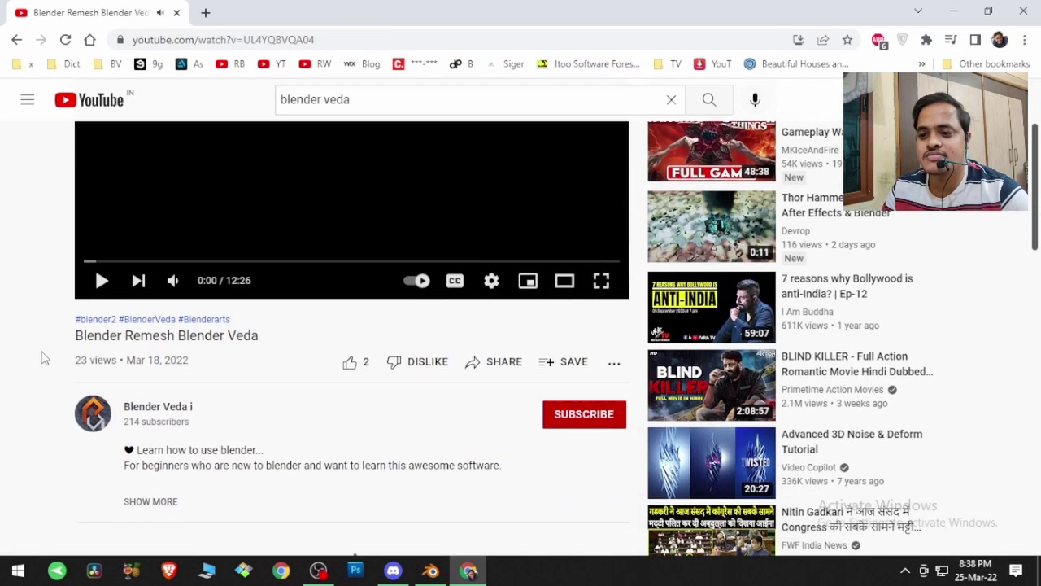
click(147, 425)
scroll(146, 425, down, 1)
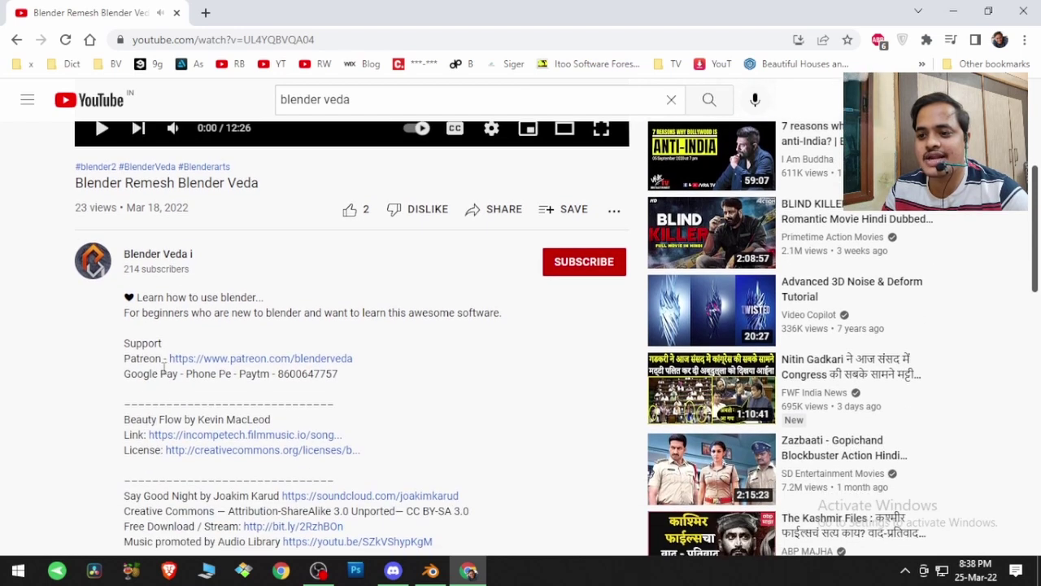
Open the channel's Patreon page from the video description and look through all of its membership levels.
click(204, 364)
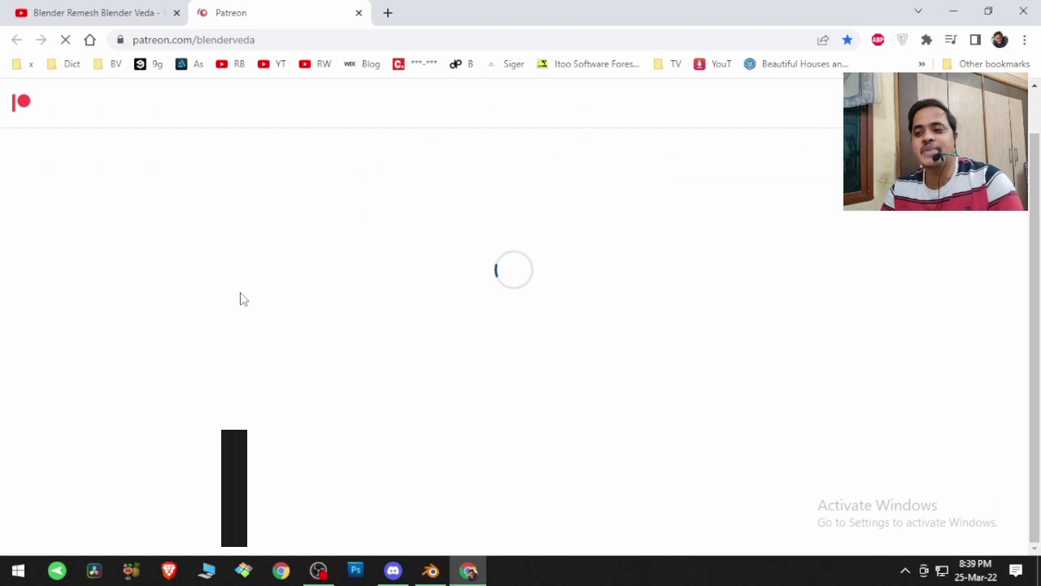
scroll(241, 299, down, 5)
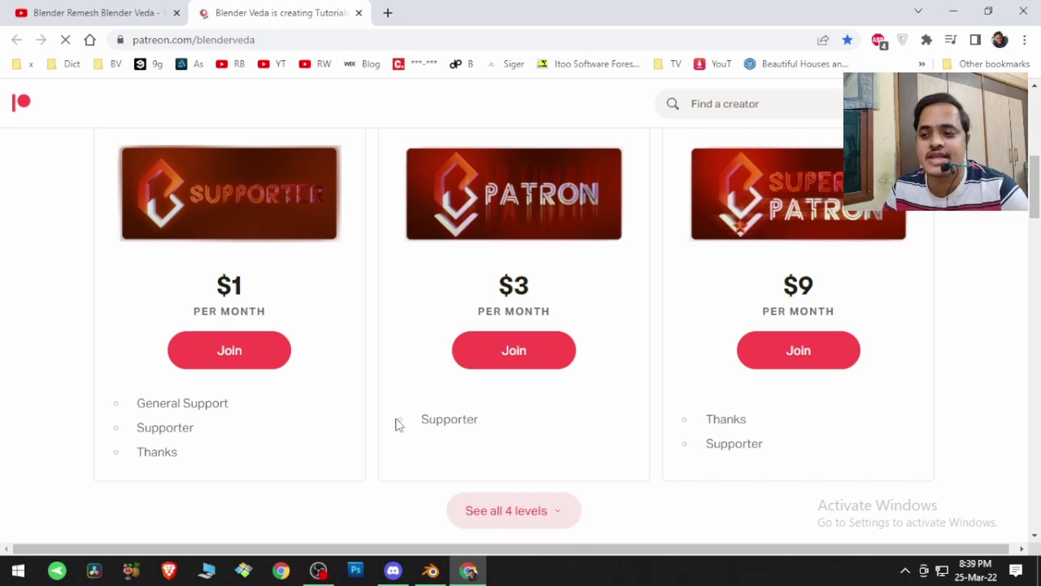
scroll(399, 424, down, 2)
click(463, 357)
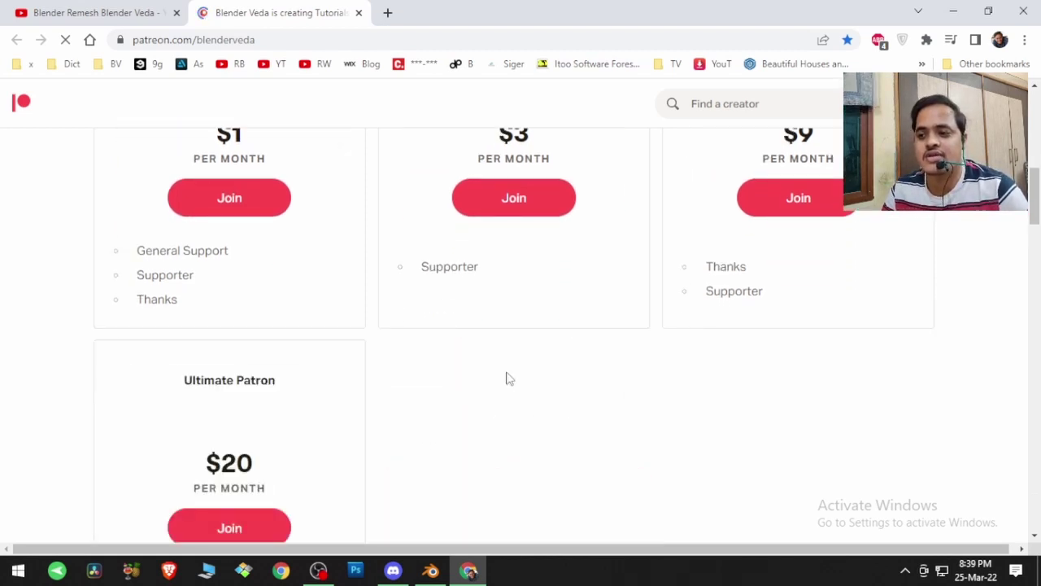
scroll(476, 404, down, 1)
scroll(448, 421, up, 4)
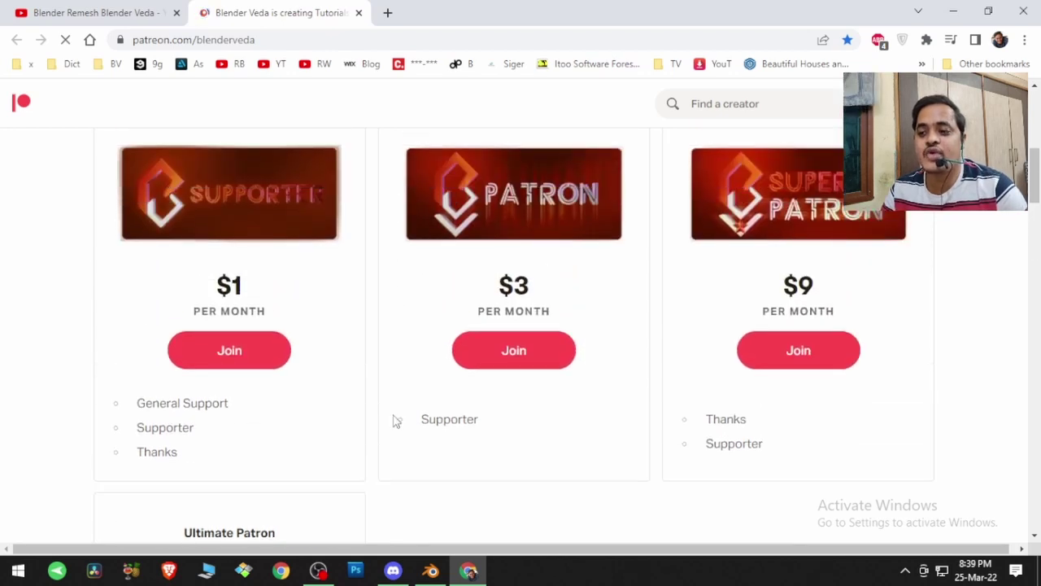
scroll(395, 420, down, 2)
scroll(397, 421, down, 2)
Switch back to Blender and try to unsubdivide the cube's Multires modifier.
key(alt+Tab)
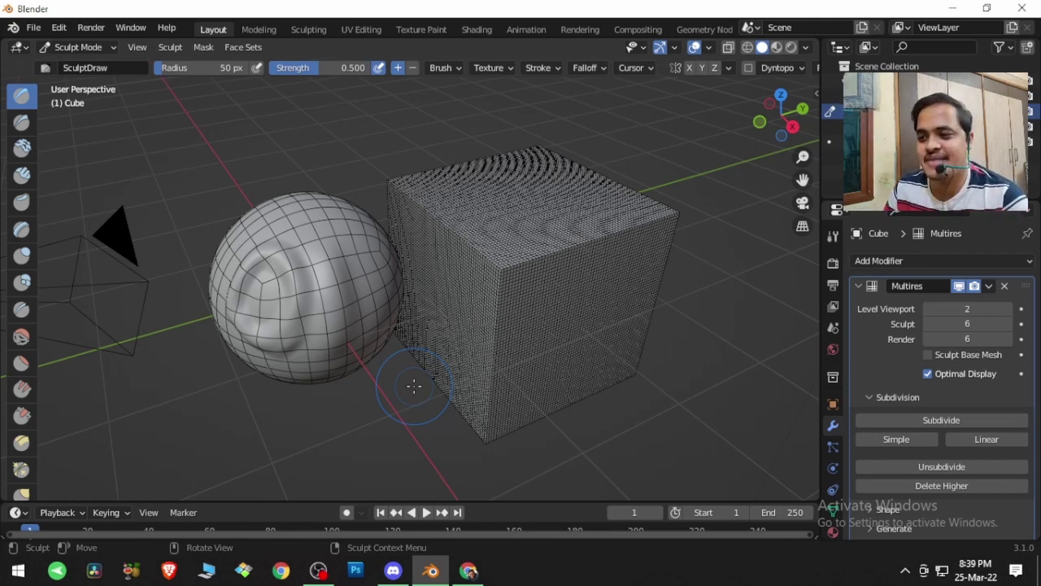
middle_drag(504, 348, 529, 390)
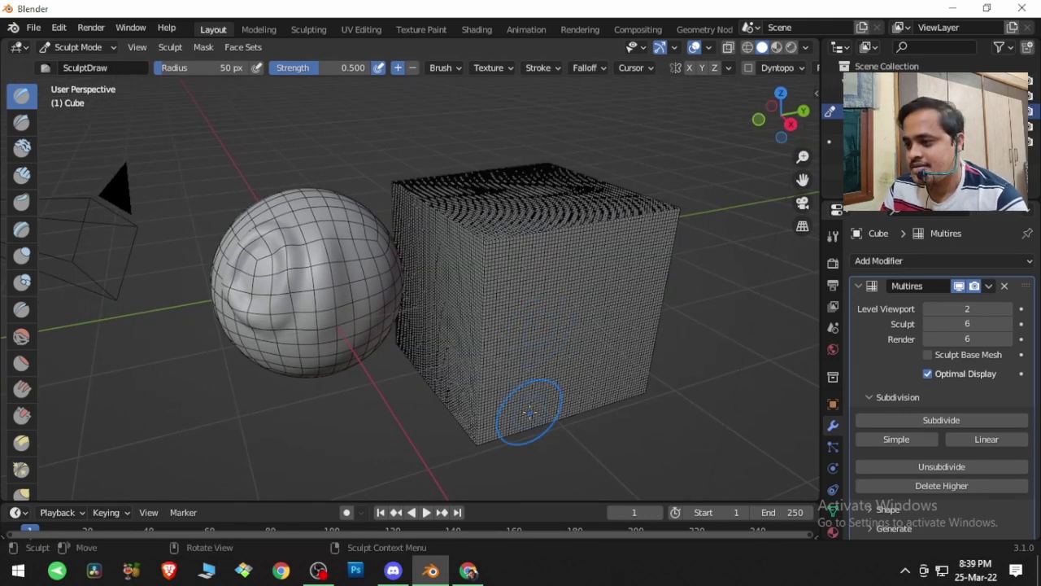
click(910, 466)
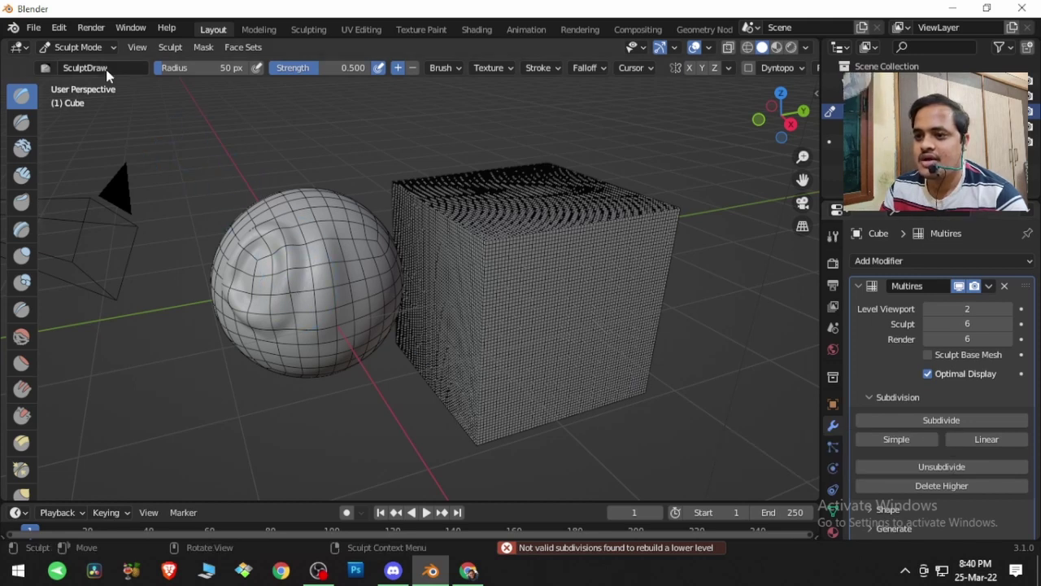
Return to Object Mode, select the sphere and unsubdivide its Multires modifier until its levels reach 7.
click(77, 46)
click(73, 62)
click(273, 289)
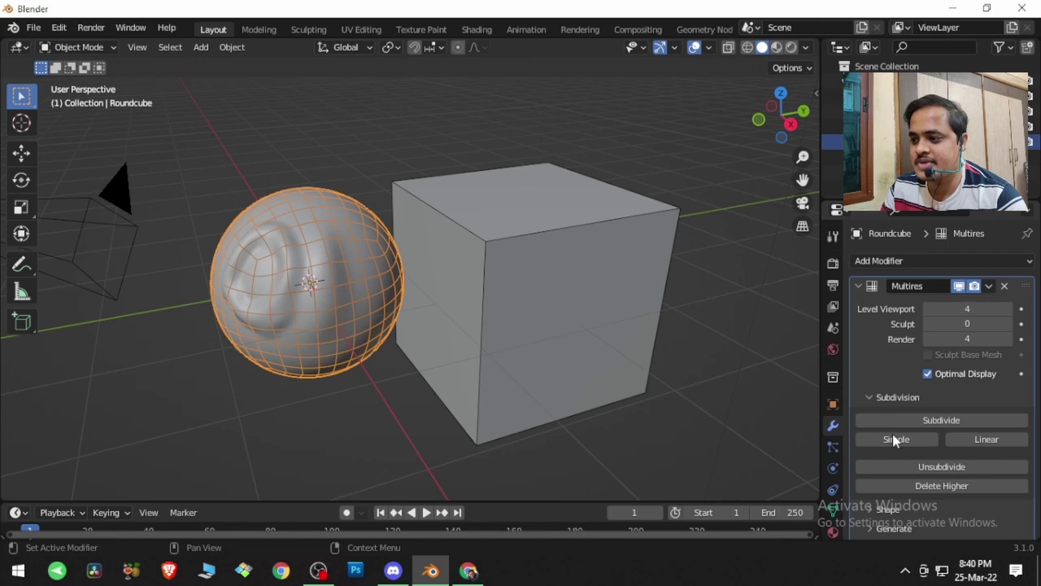
click(920, 468)
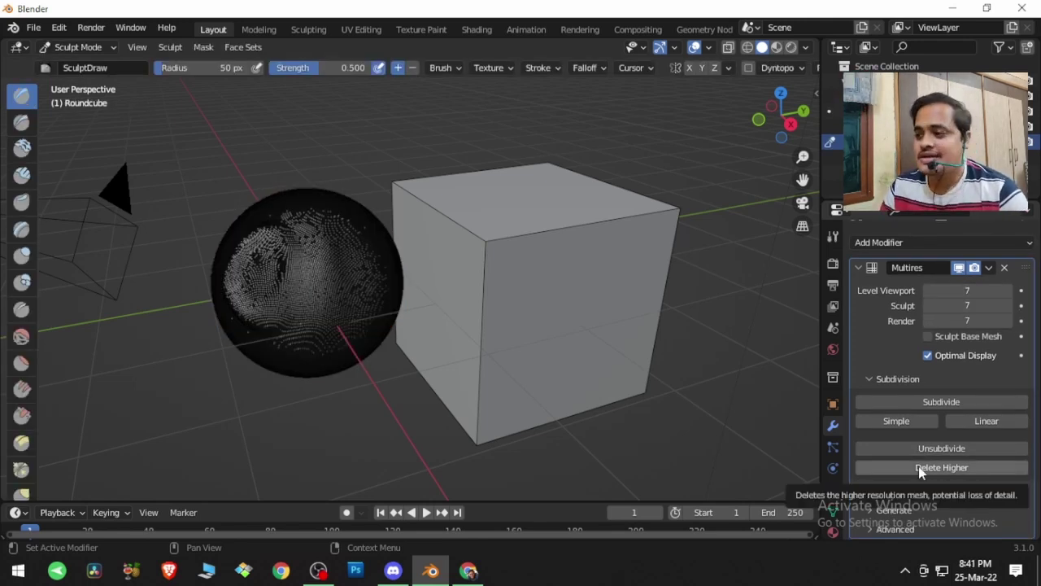
Set the sphere's Multires sculpt, viewport and render levels to 5, and expand the modifier's Shape settings.
click(929, 307)
click(929, 307)
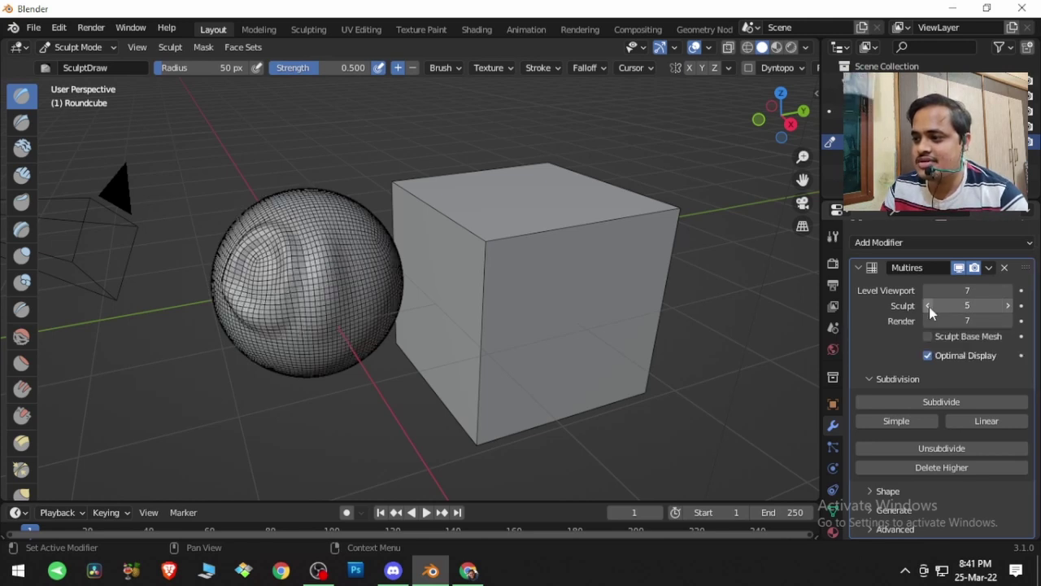
click(929, 290)
click(928, 291)
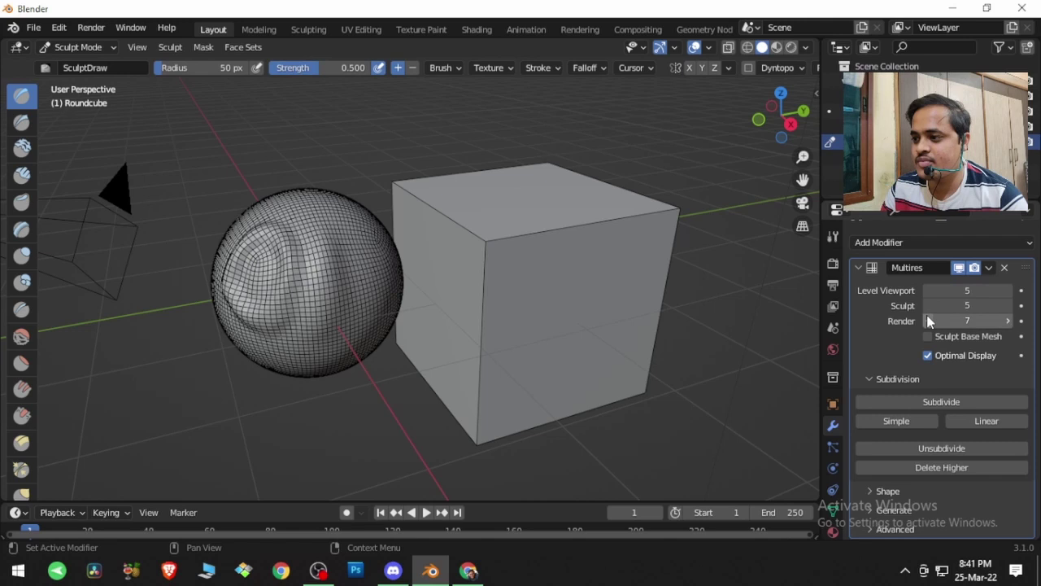
click(929, 321)
click(929, 322)
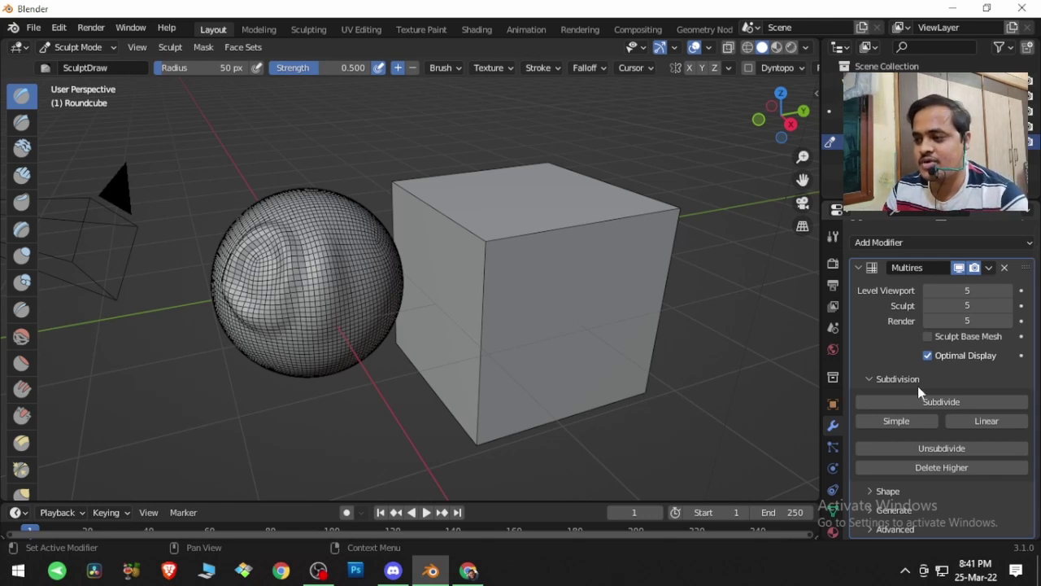
click(893, 491)
scroll(901, 483, down, 1)
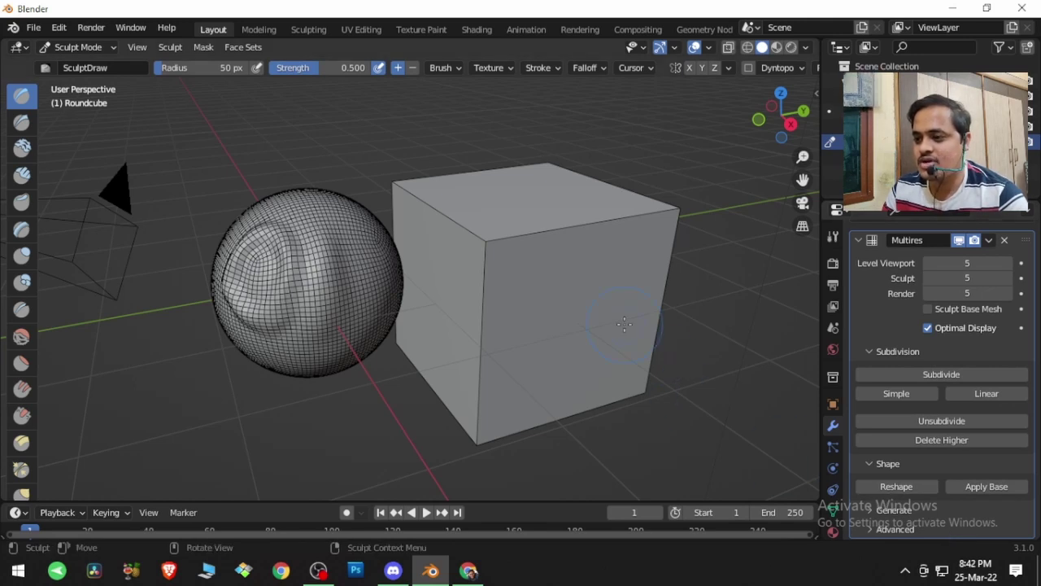
Return to Object Mode and delete both the cube and the sphere.
click(79, 47)
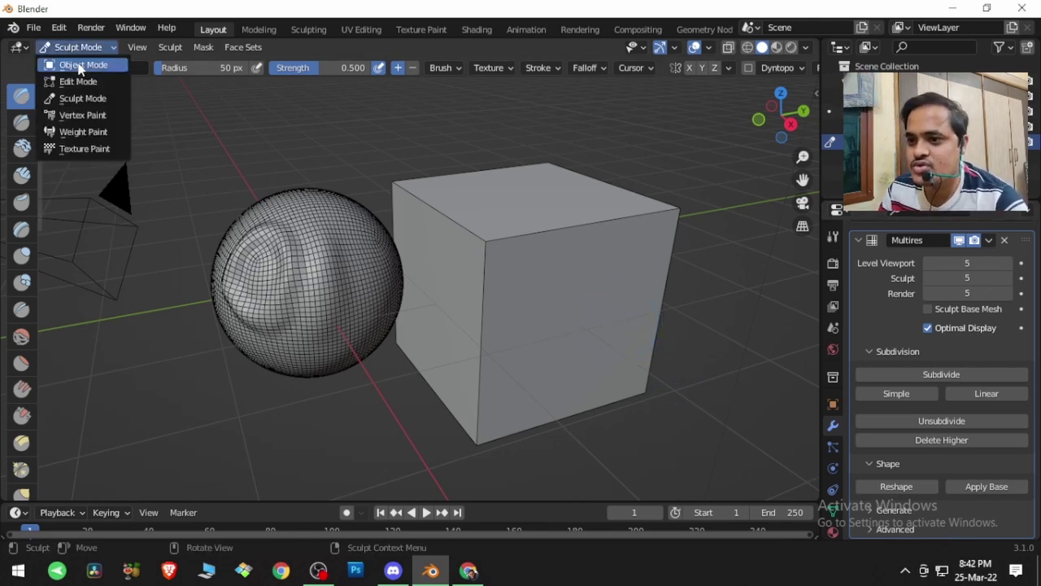
click(82, 62)
click(536, 259)
key(Delete)
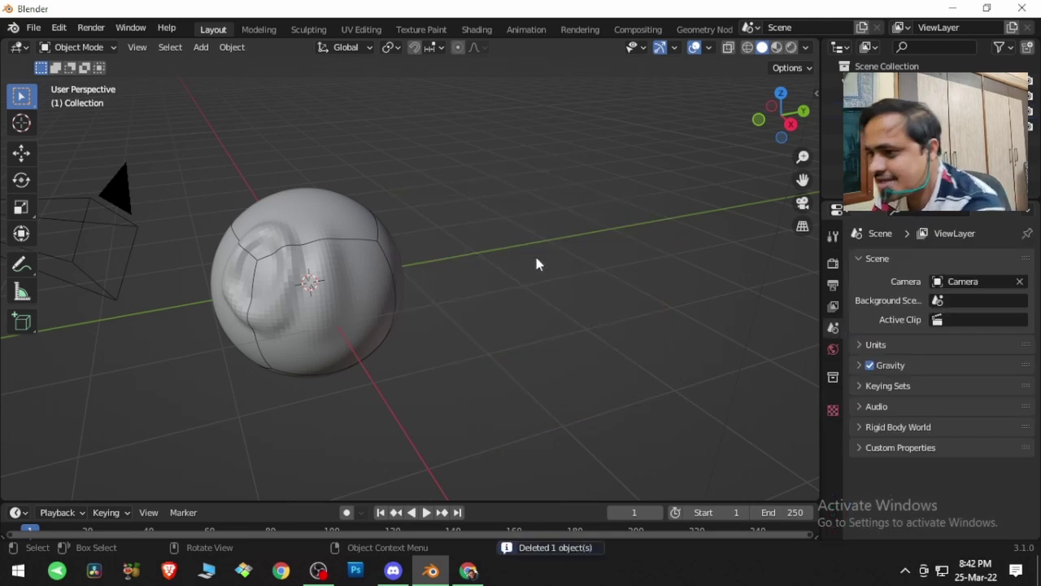
click(374, 267)
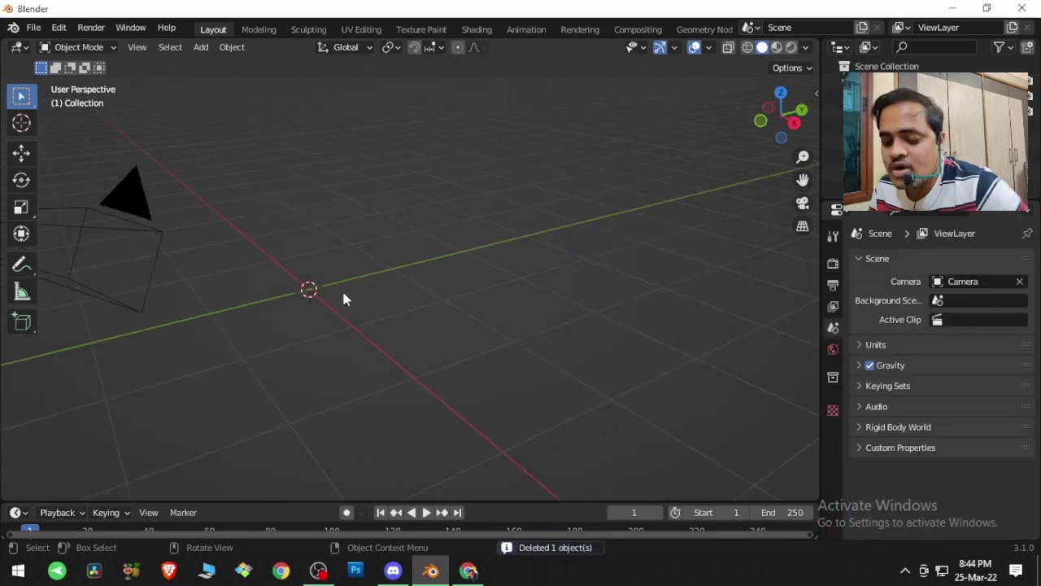
Add a Round Cube mesh at the world origin using the Quadsphere preset.
key(shift+a)
mouse_move(328, 243)
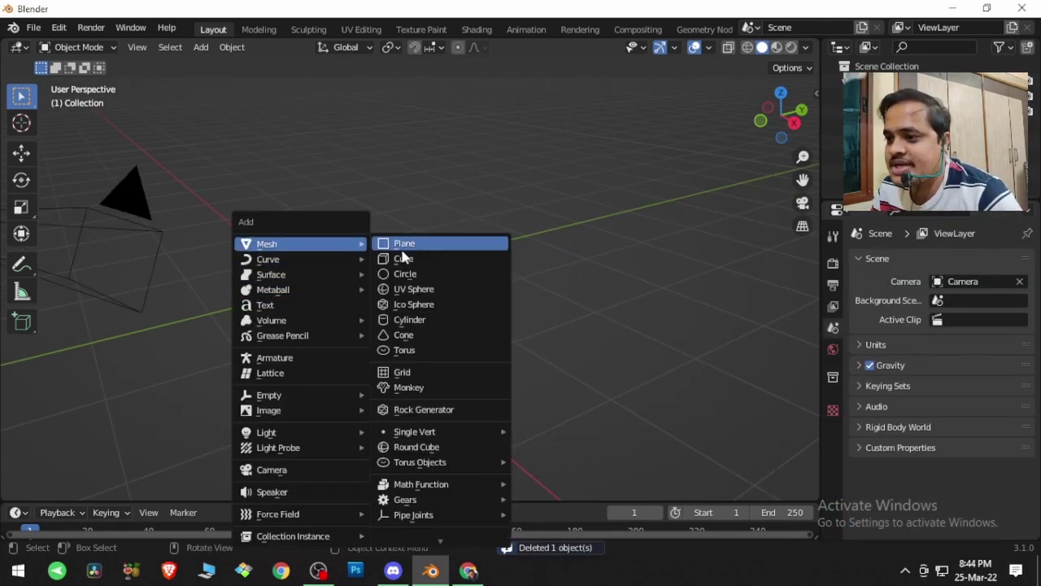
click(434, 447)
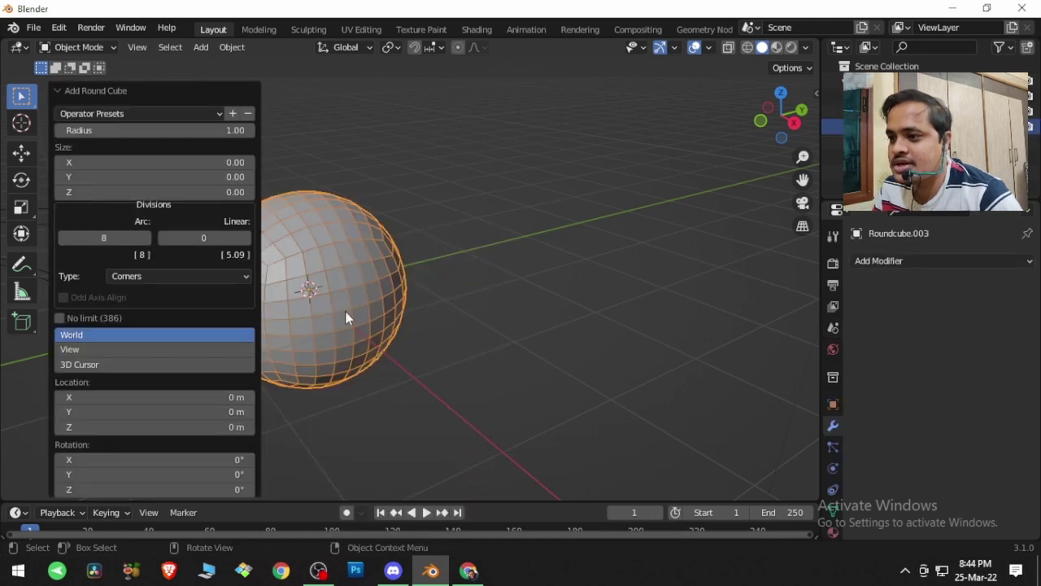
click(165, 116)
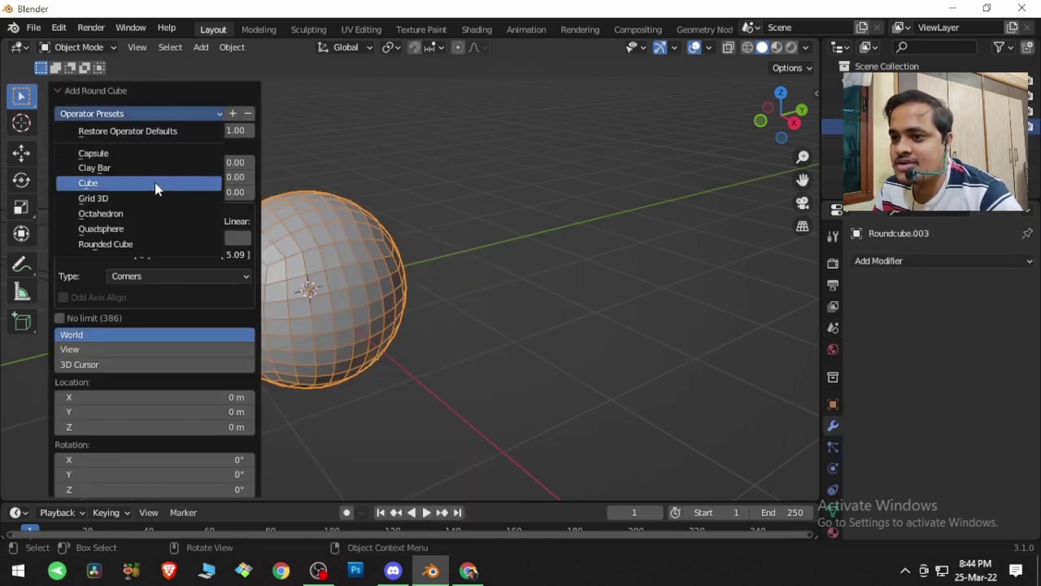
click(100, 228)
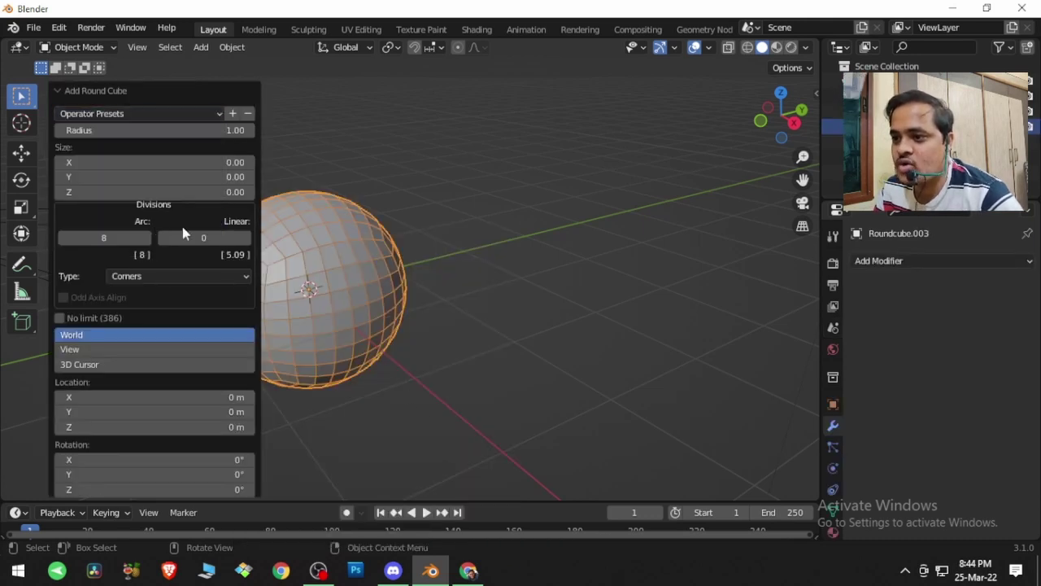
click(333, 265)
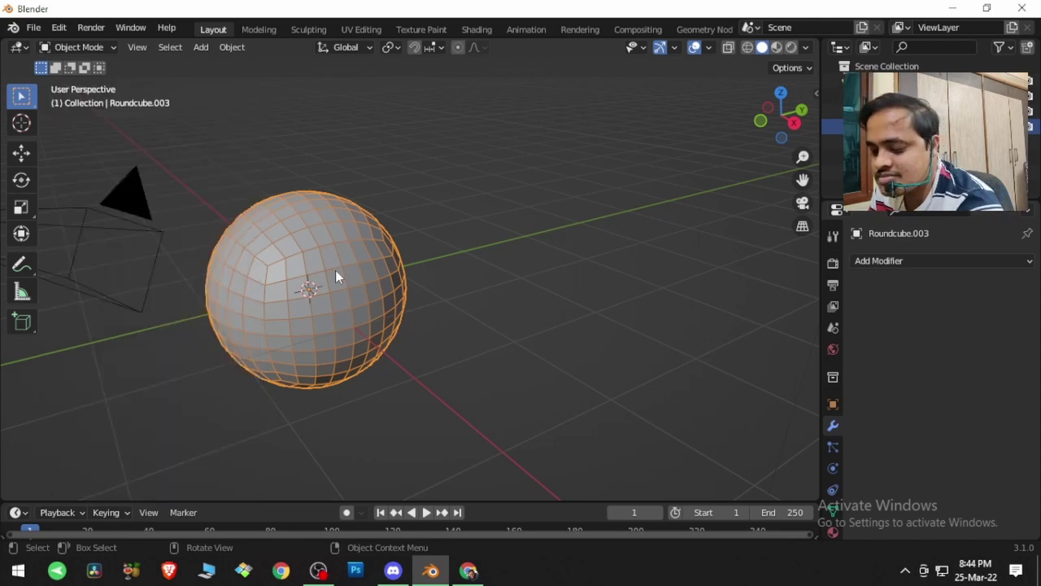
Duplicate the quadsphere and place the copy beside it, about 1.51 m along X and 2.44 m along Y.
key(g)
click(336, 270)
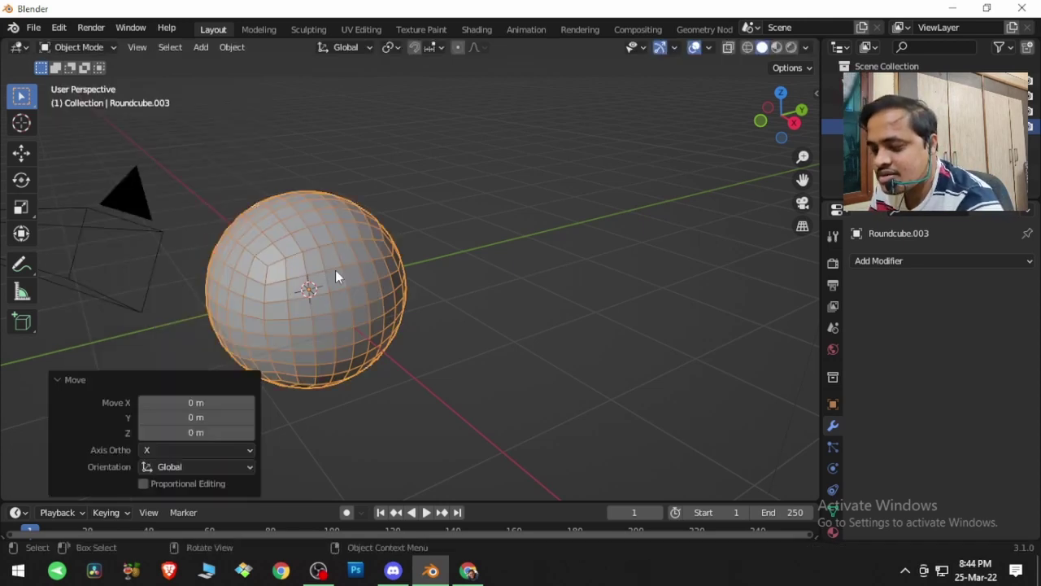
key(shift+d)
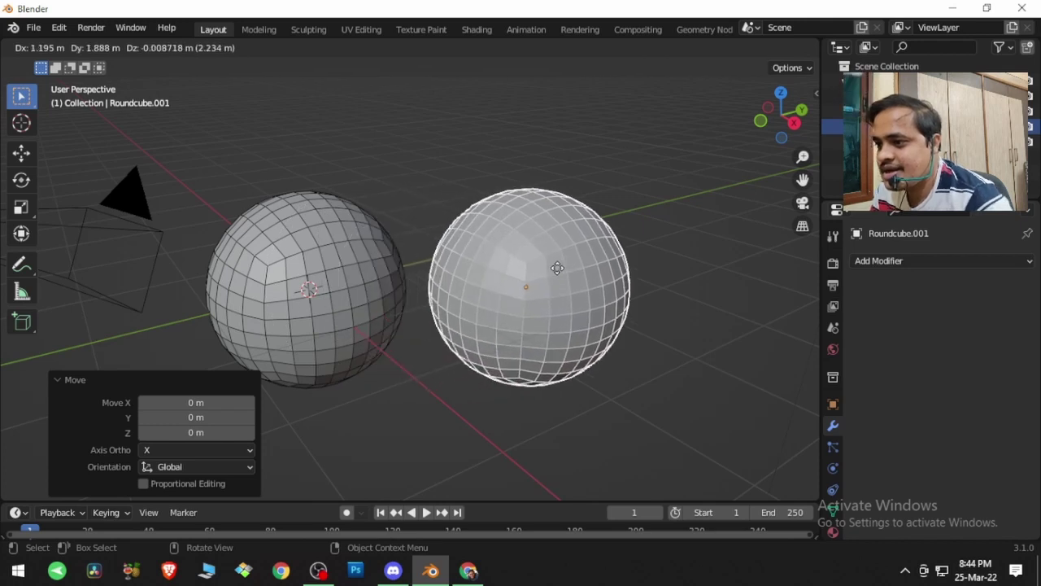
click(617, 261)
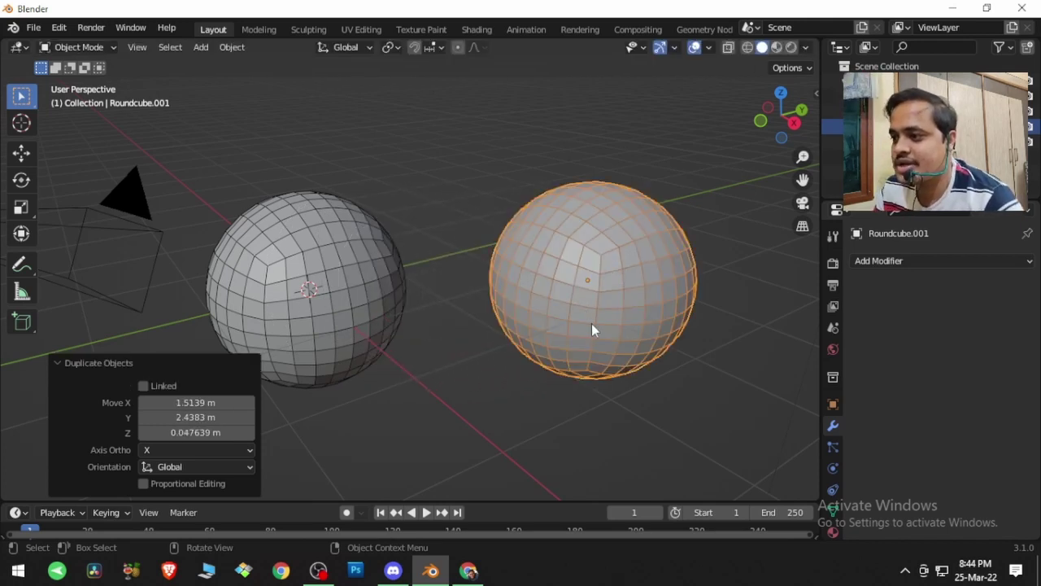
Add a Multiresolution modifier to the original quadsphere and subdivide it three times to level 3.
click(384, 281)
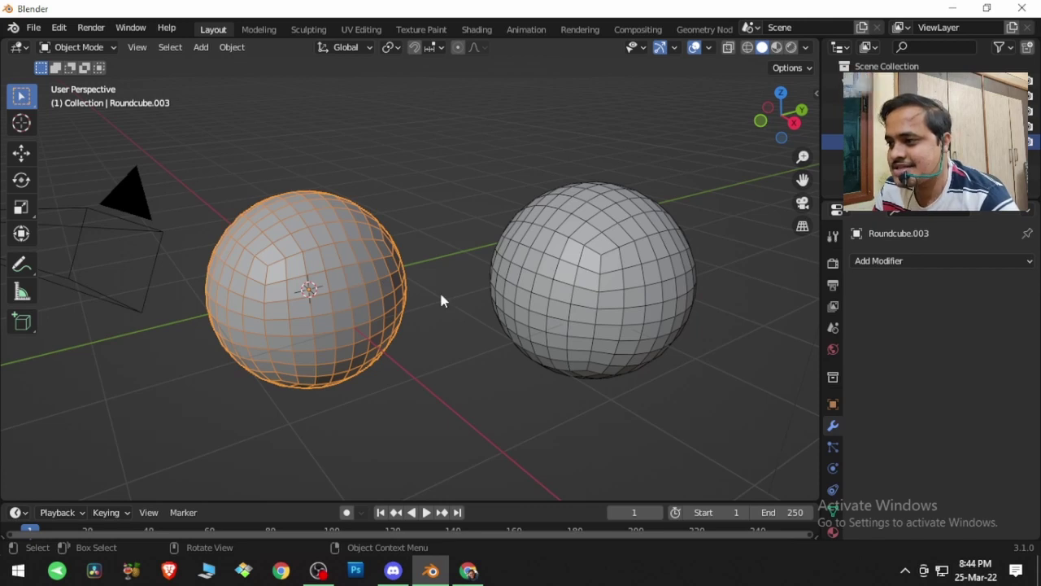
click(976, 261)
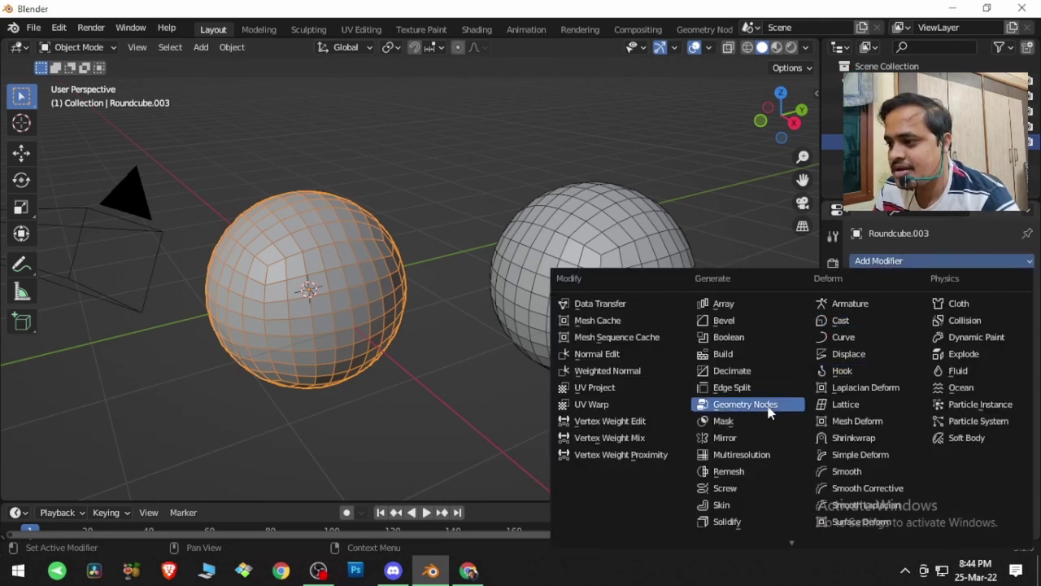
click(742, 453)
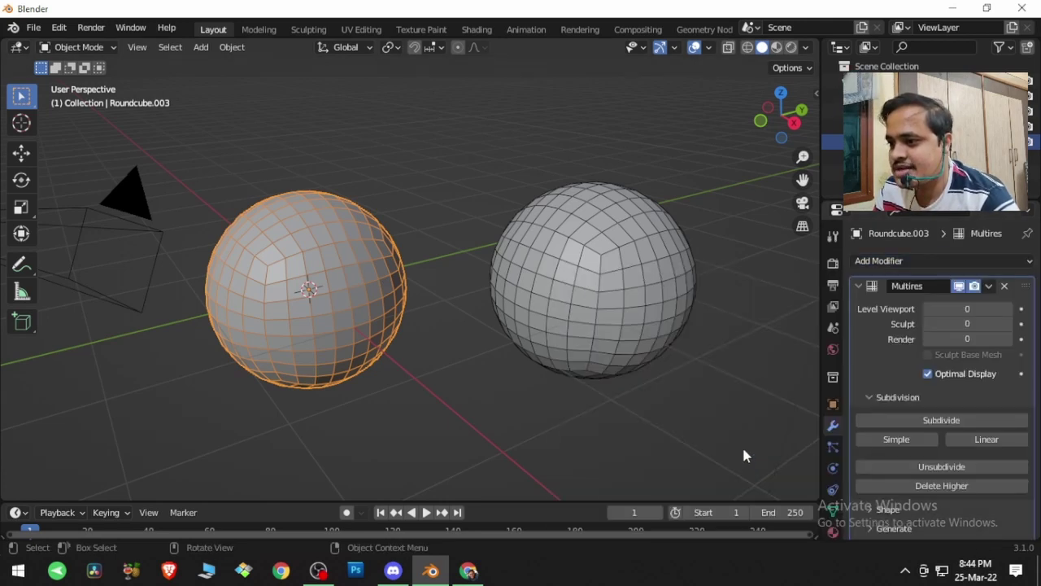
click(917, 423)
click(917, 423)
click(917, 423)
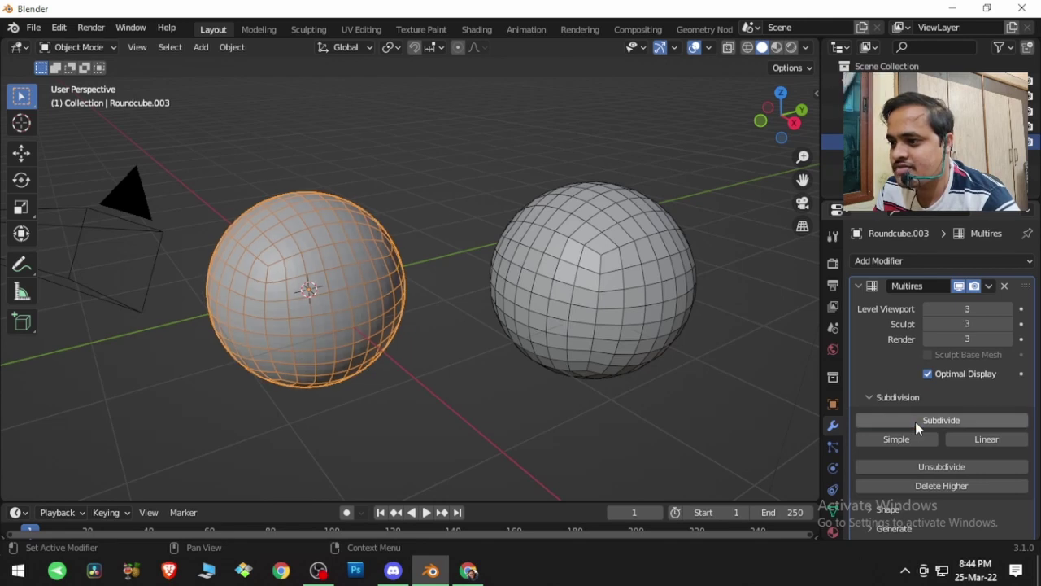
Add a Multiresolution modifier to the duplicate quadsphere and subdivide it to level 3.
click(658, 285)
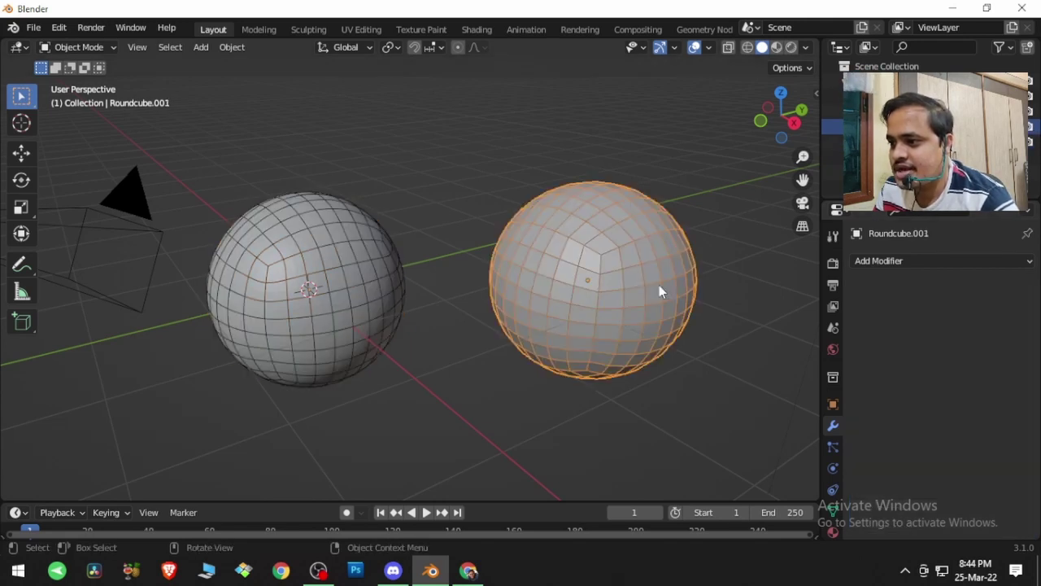
click(916, 260)
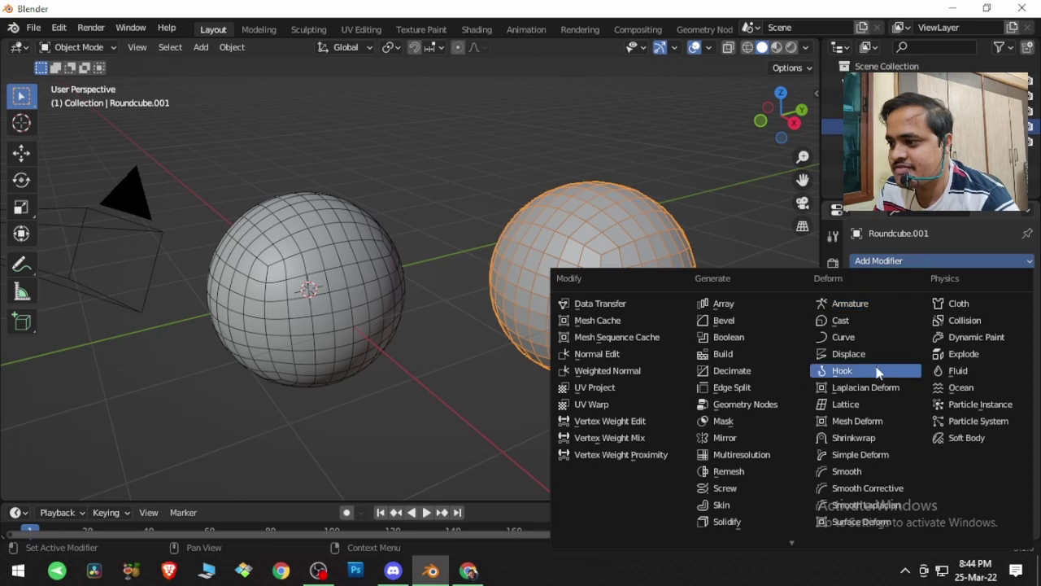
click(741, 454)
click(897, 423)
Put the original quadsphere in Sculpt Mode and sculpt a large round bulge on its front with the SculptDraw brush.
click(351, 292)
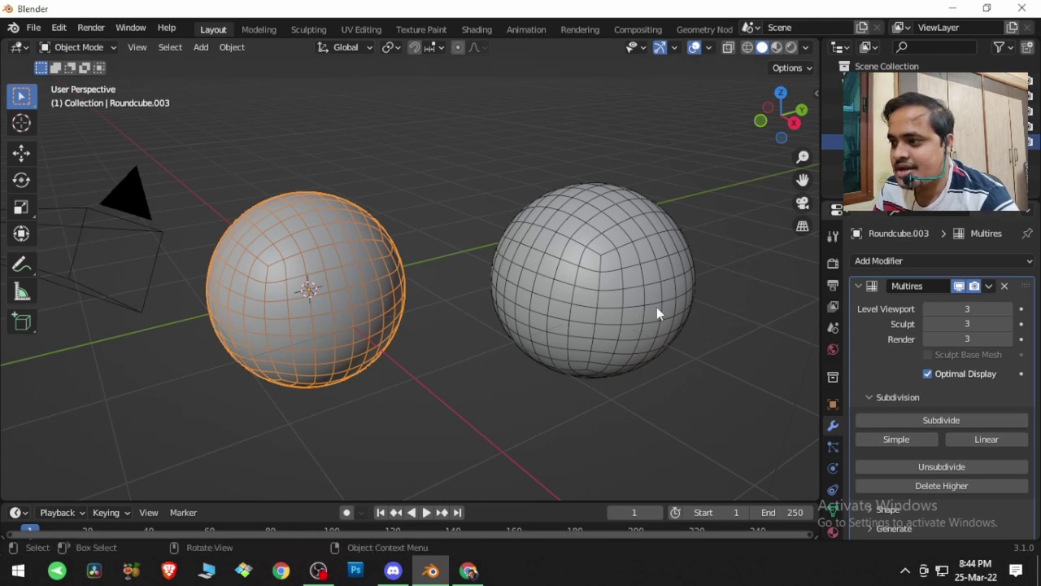
click(81, 47)
click(91, 98)
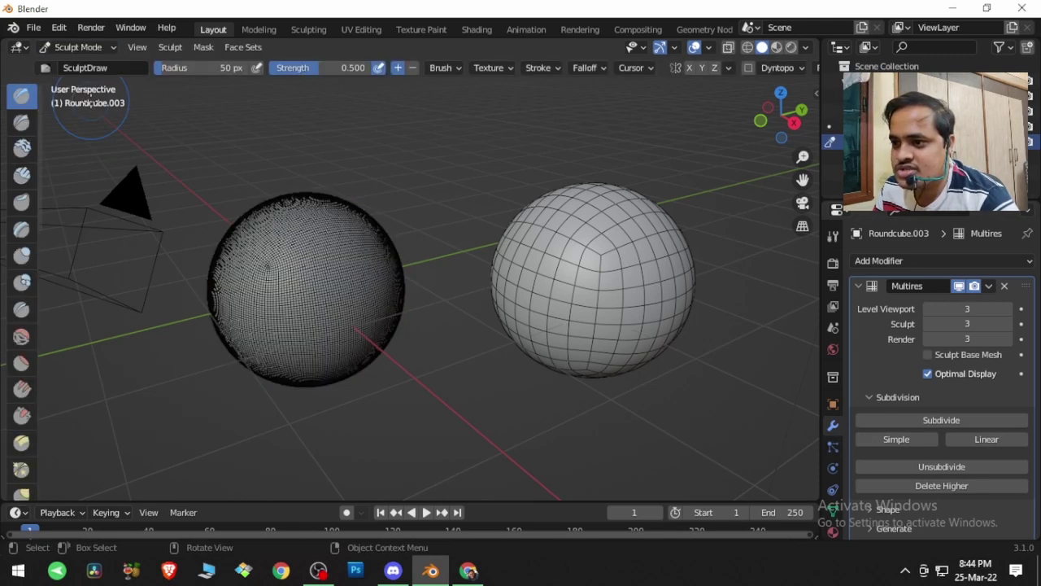
mouse_move(344, 339)
mouse_down()
mouse_move(297, 262)
mouse_move(318, 317)
mouse_move(295, 239)
mouse_move(309, 325)
mouse_move(244, 253)
mouse_move(358, 317)
mouse_move(265, 258)
mouse_move(314, 274)
mouse_move(282, 258)
mouse_move(263, 273)
mouse_move(268, 262)
mouse_move(287, 284)
mouse_move(277, 244)
mouse_move(293, 268)
mouse_move(281, 277)
mouse_up()
middle_drag(281, 305, 350, 291)
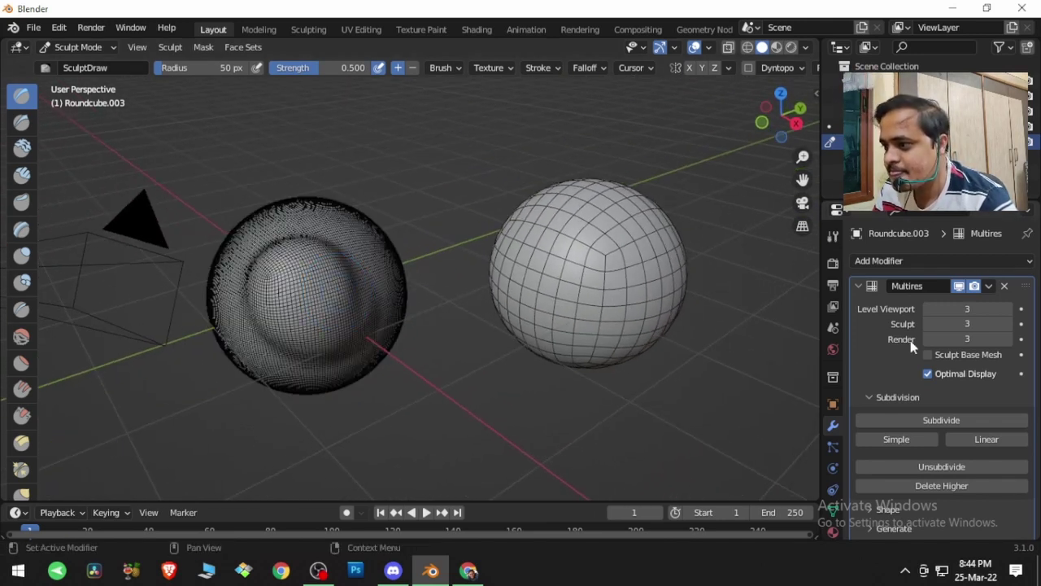
Return to Object Mode and apply the sculpted sphere's Multires modifier.
click(988, 287)
click(103, 51)
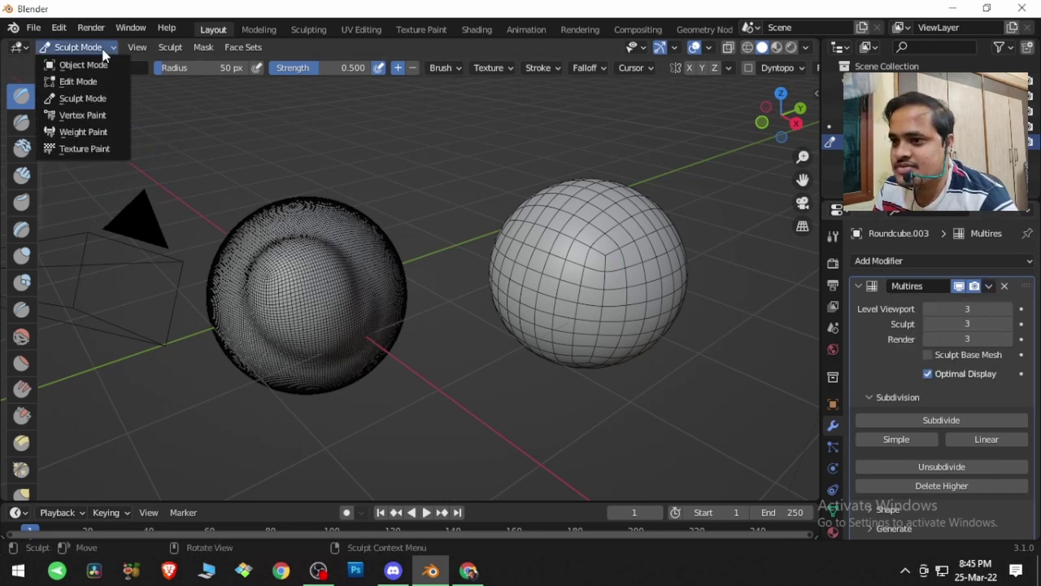
click(96, 64)
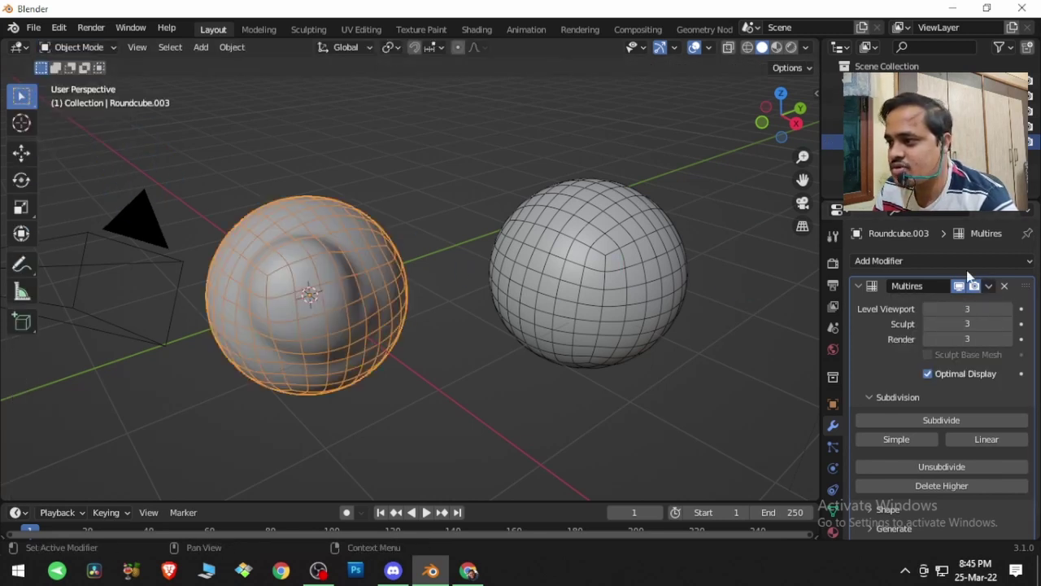
click(989, 286)
click(976, 303)
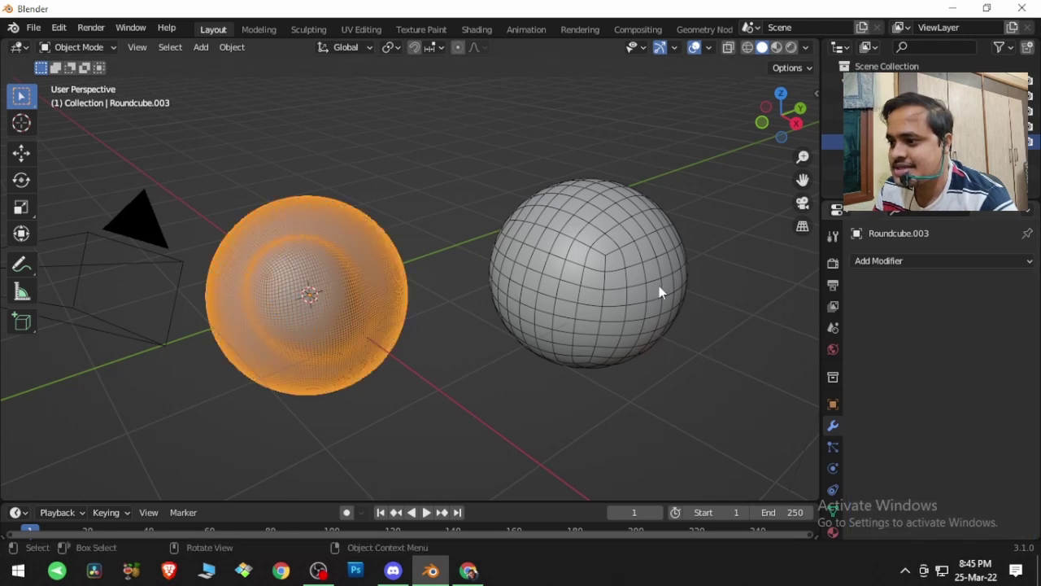
Select the sculpted sphere plus the duplicate as active object, and reshape the duplicate's Multires to match the sculpted form.
click(632, 285)
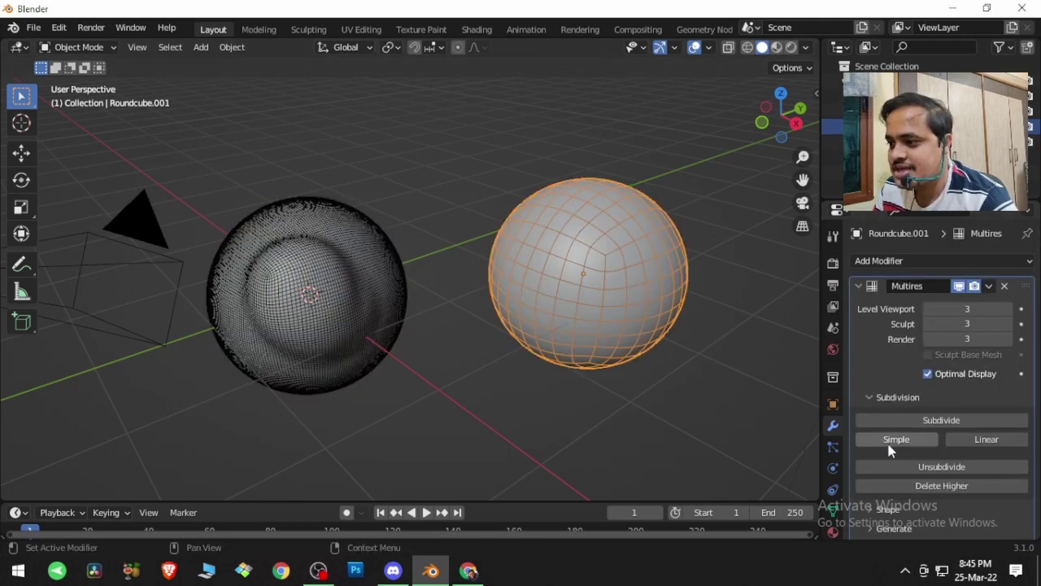
scroll(895, 448, down, 2)
click(363, 296)
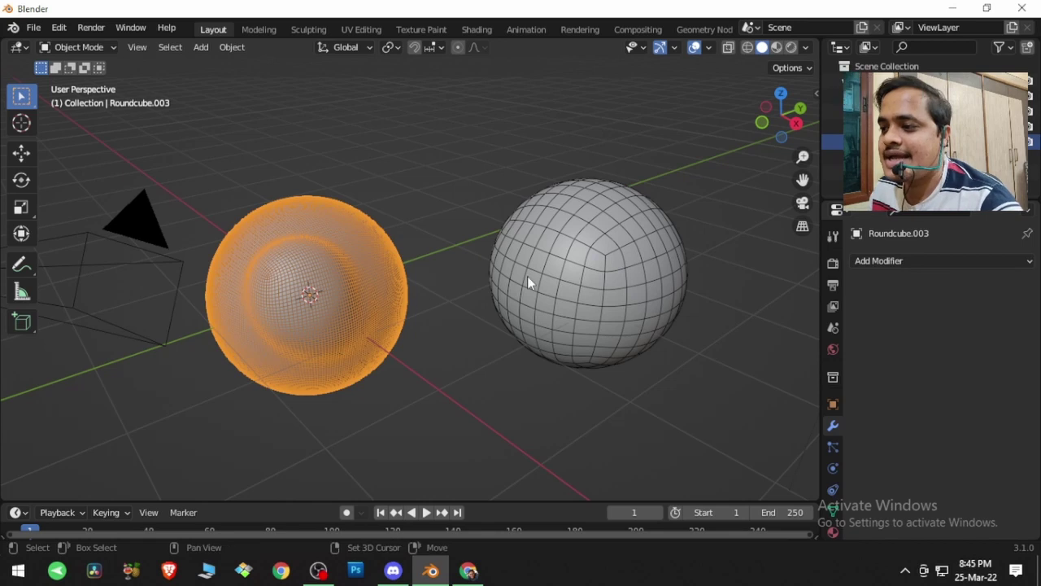
shift+click(562, 276)
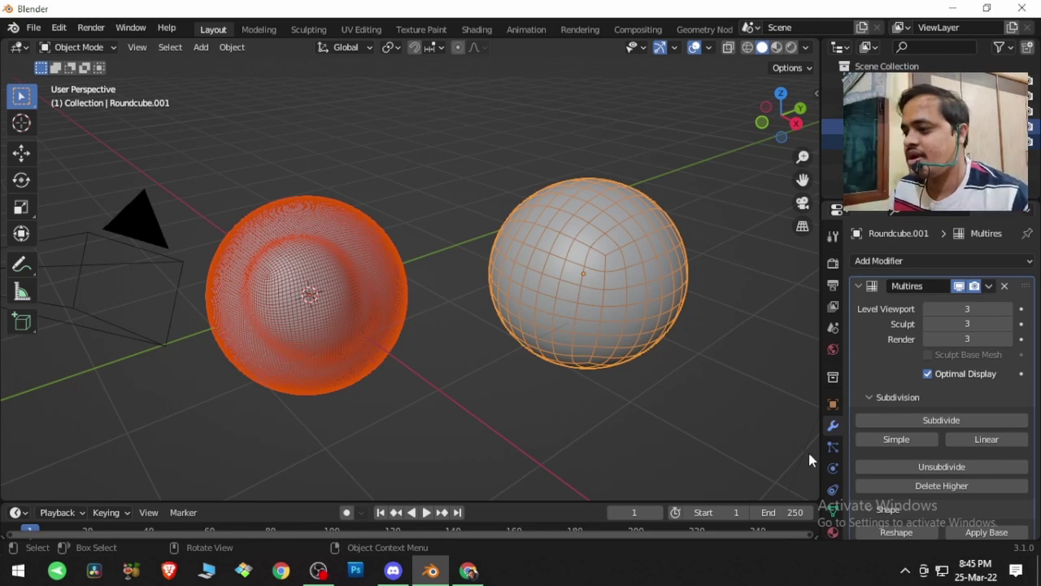
click(897, 532)
middle_drag(677, 309, 581, 316)
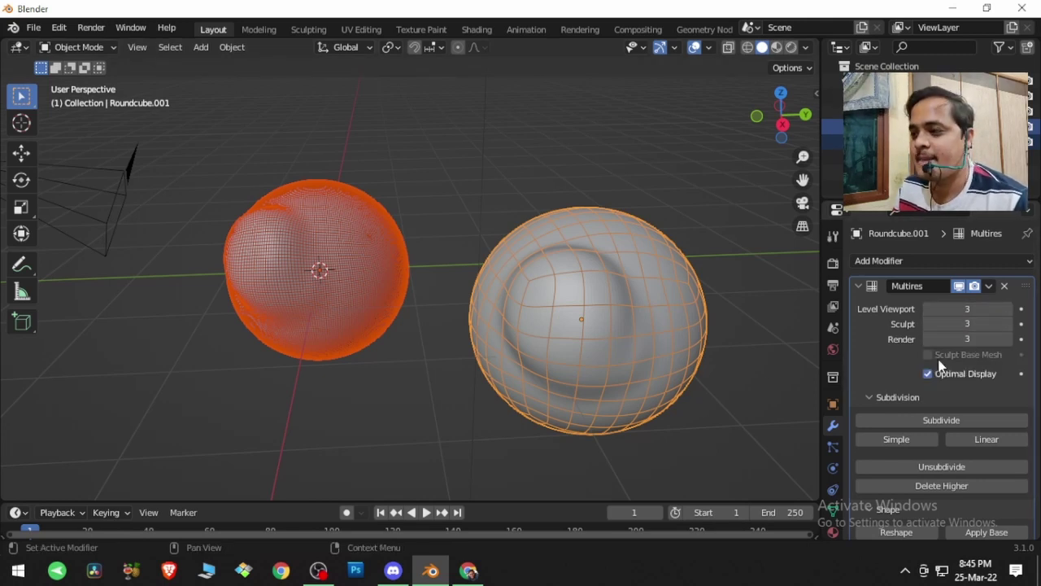
middle_drag(738, 385, 675, 344)
Set the duplicate sphere's Multires sculpt level to 1 and viewport level to 0.
scroll(980, 526, down, 2)
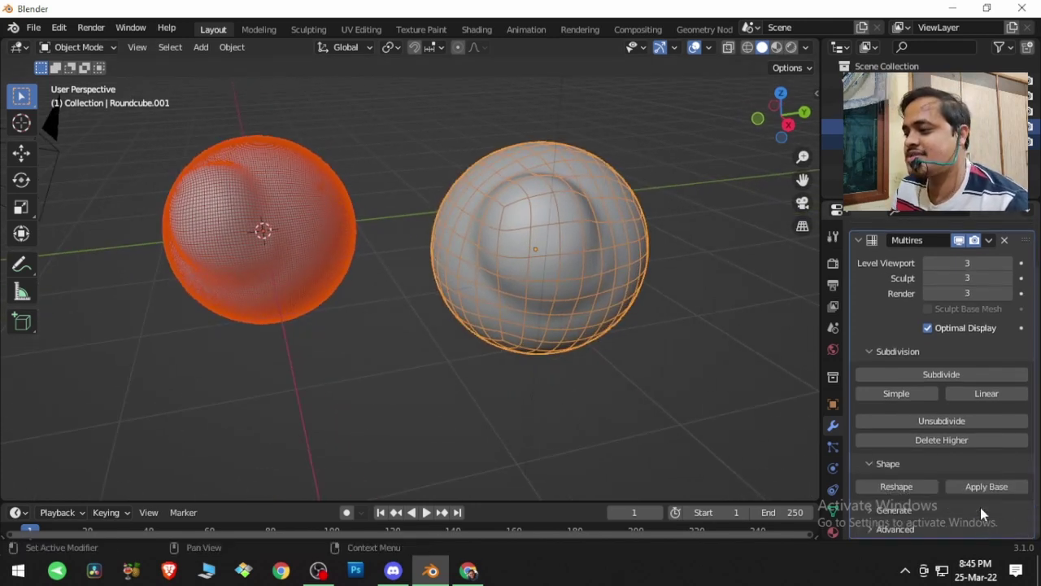
mouse_move(752, 365)
middle_down()
mouse_move(567, 383)
mouse_move(630, 367)
mouse_move(595, 371)
mouse_move(599, 383)
mouse_move(637, 347)
mouse_move(600, 358)
mouse_move(679, 366)
middle_up()
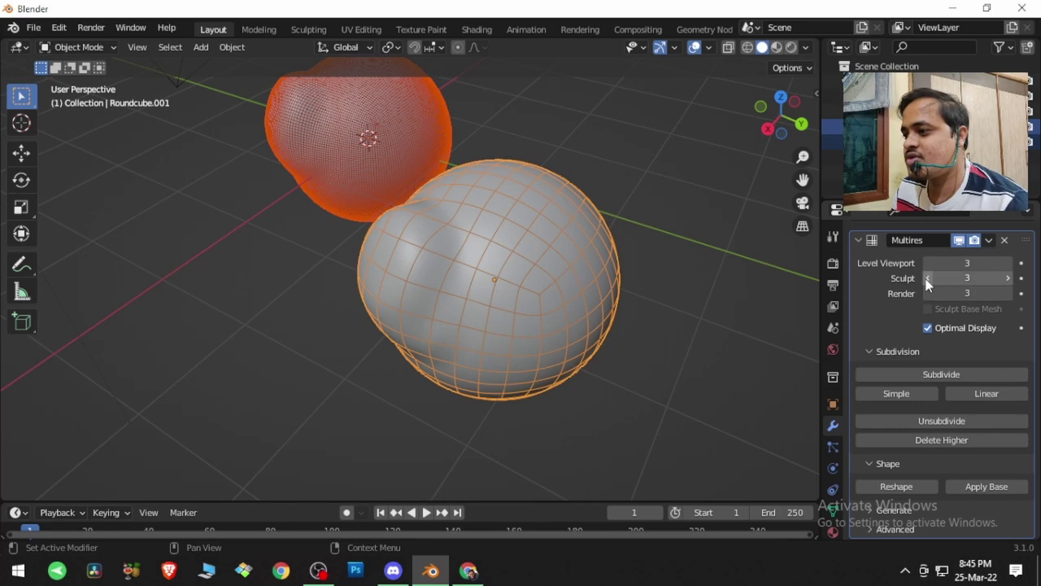
click(926, 278)
click(927, 278)
middle_drag(599, 279, 493, 225)
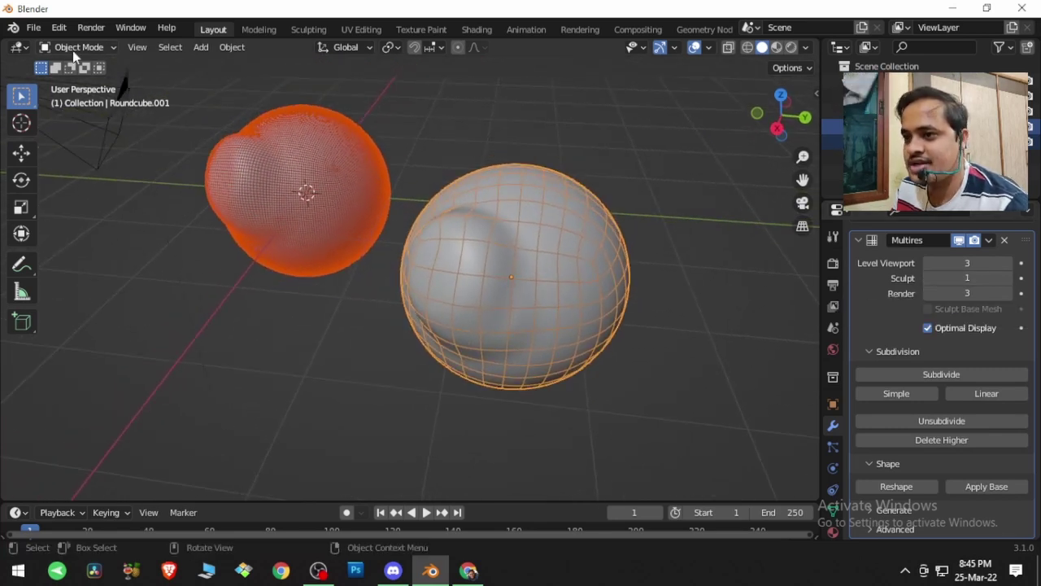
click(929, 263)
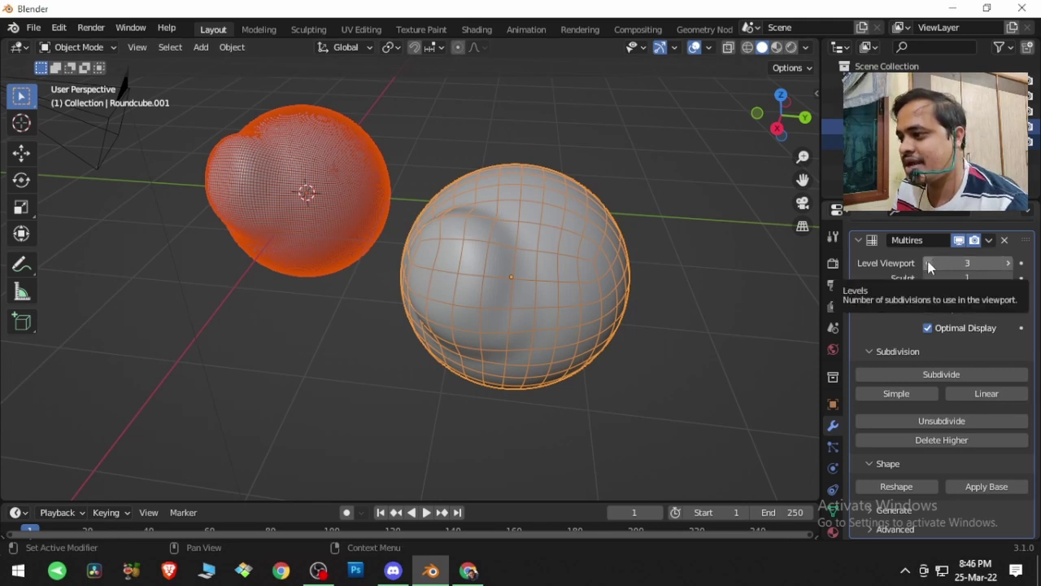
click(929, 263)
click(929, 262)
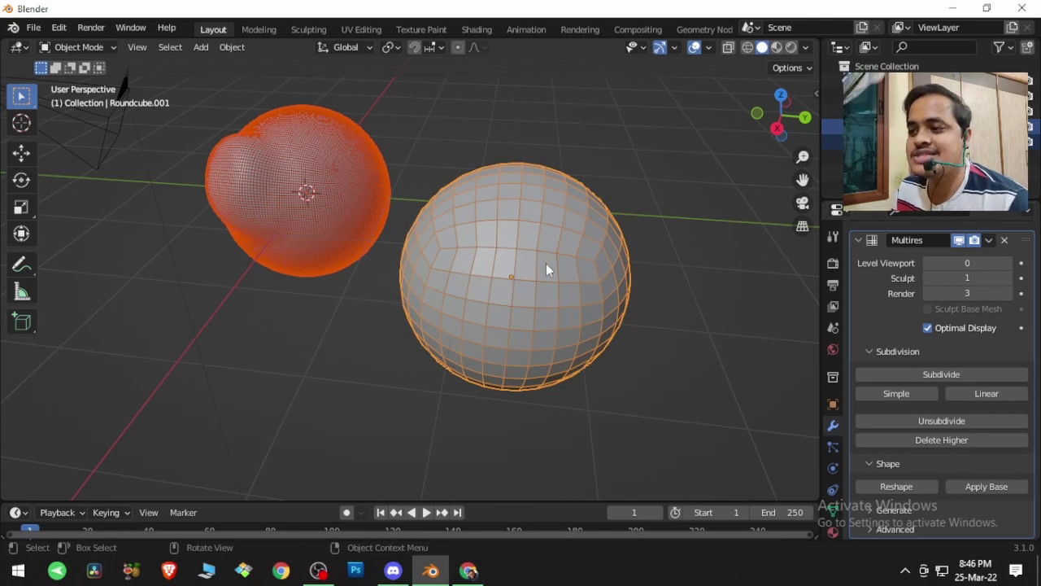
Set the viewport level to 1, run Apply Base on the duplicate sphere, and set the viewport level back to 0.
click(1007, 264)
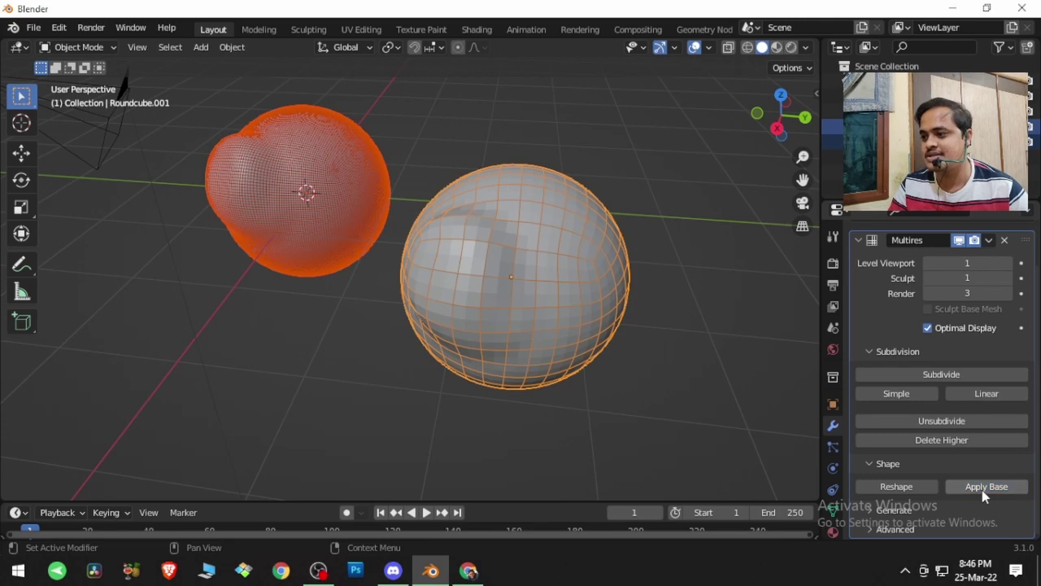
click(929, 264)
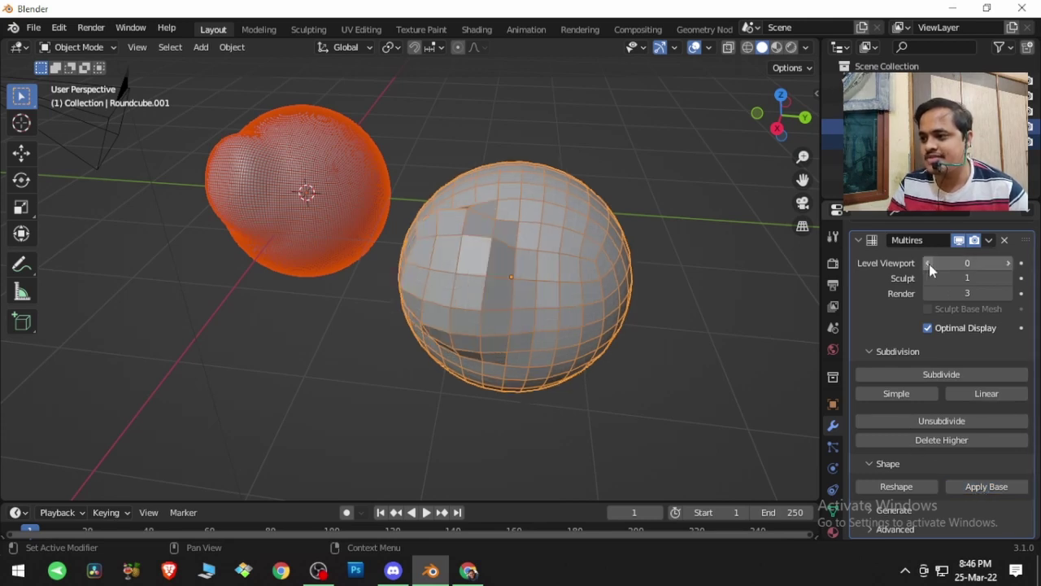
middle_drag(609, 297, 681, 301)
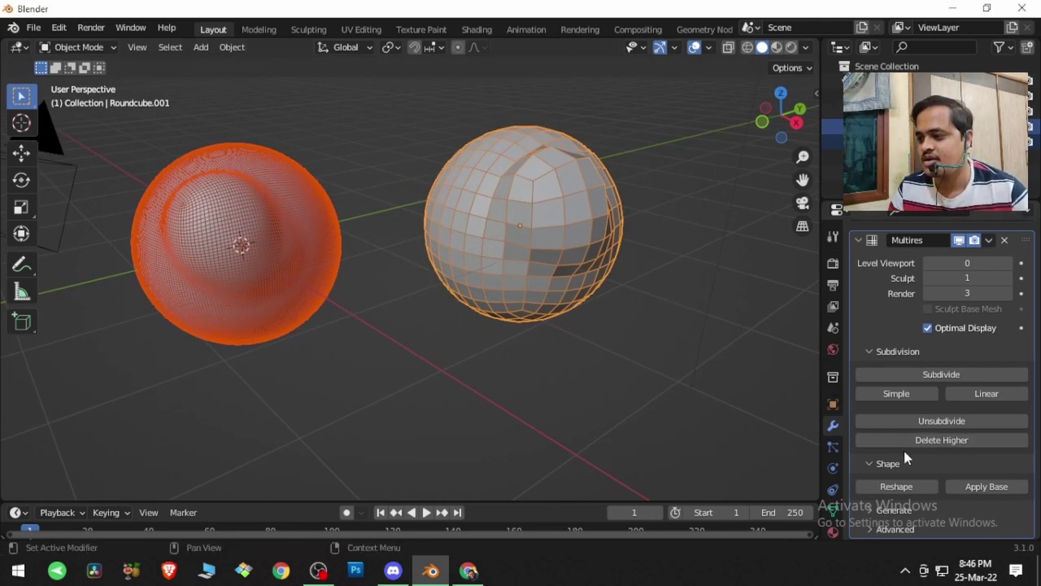
Expand the Multires modifier's Generate and Advanced settings and examine their options.
click(896, 508)
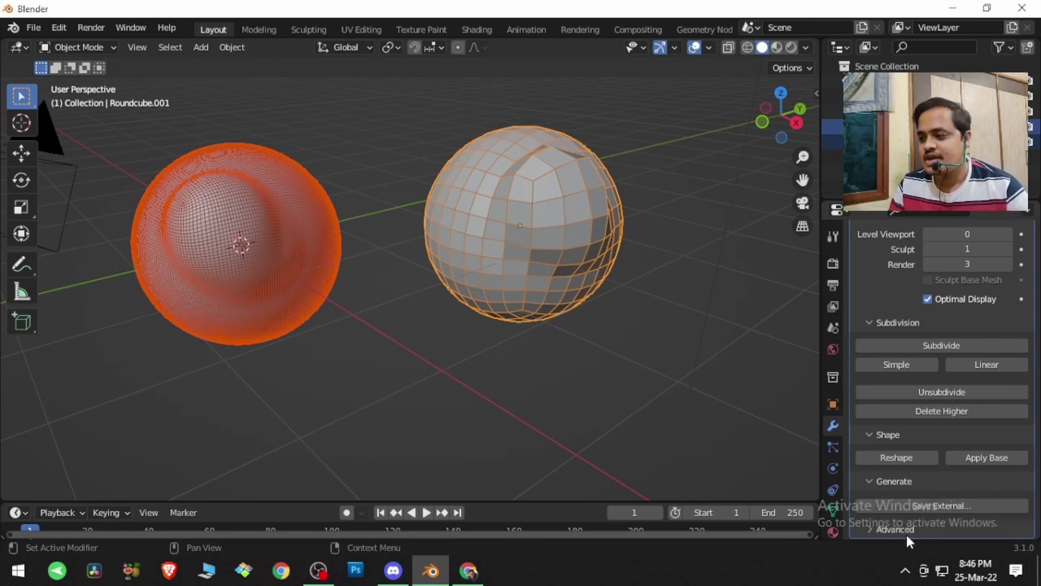
click(906, 532)
scroll(906, 532, down, 3)
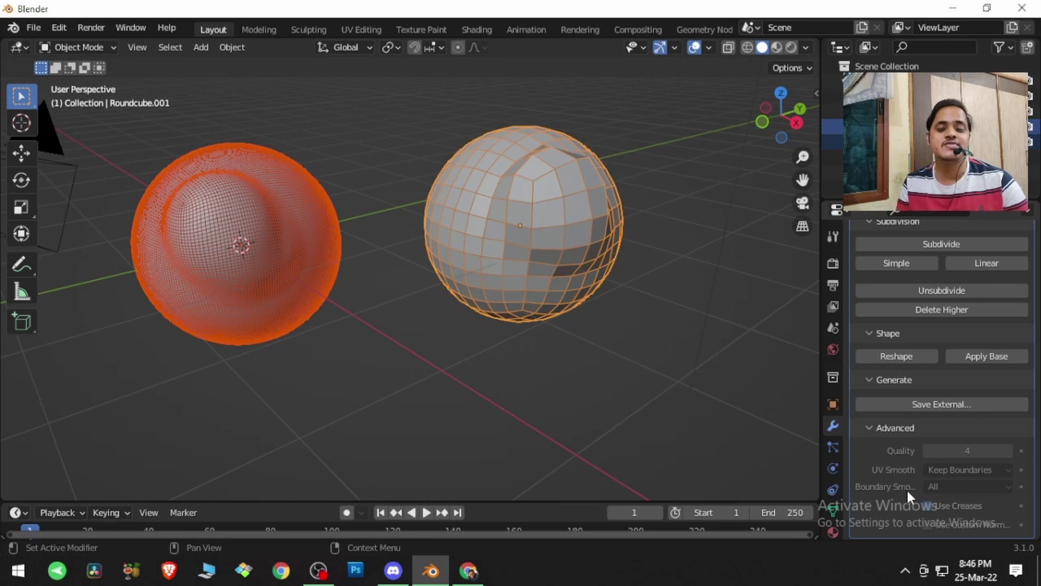
Switch to Chrome and look through the Blender Veda Patreon membership tiers and the YouTube video page's support links.
click(469, 570)
click(346, 13)
scroll(355, 385, up, 3)
scroll(357, 387, down, 4)
scroll(358, 386, down, 4)
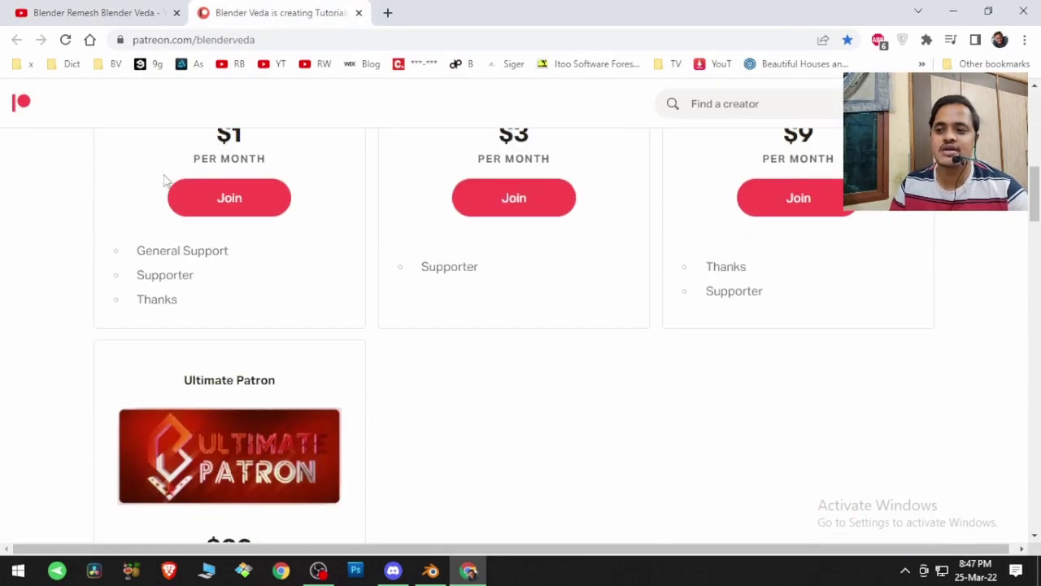
click(115, 39)
click(116, 14)
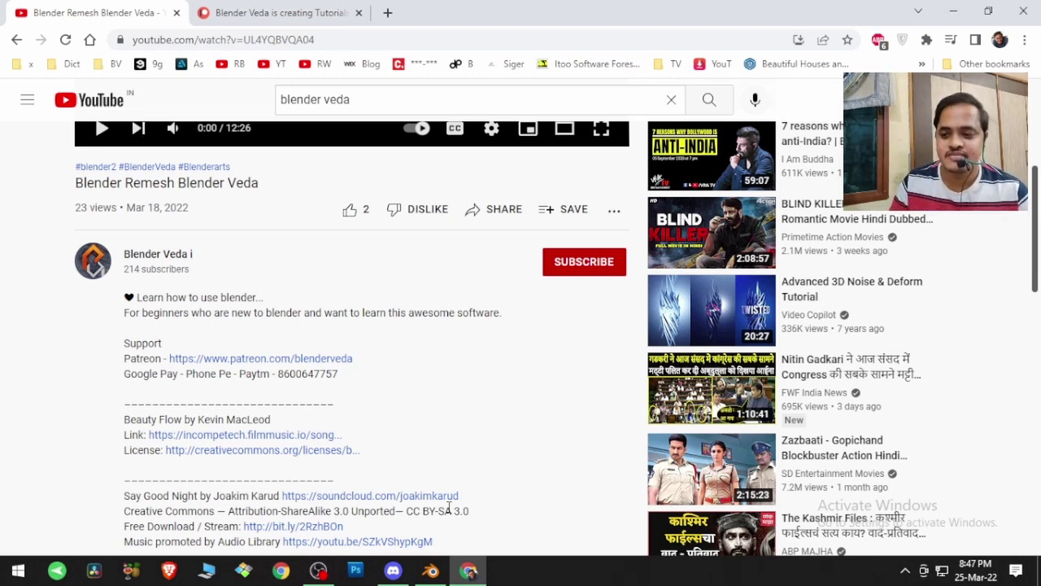
mouse_move(325, 571)
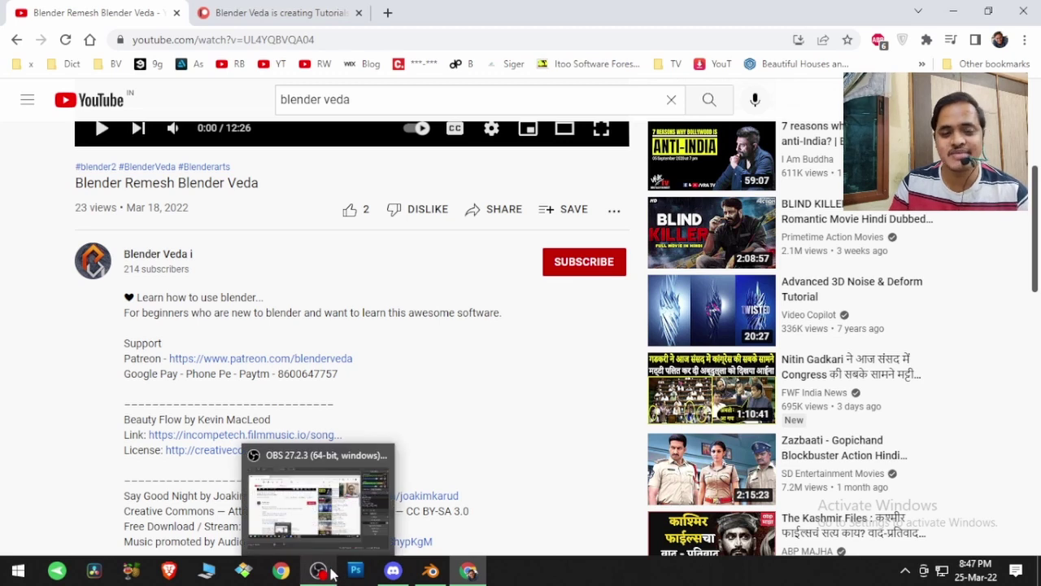